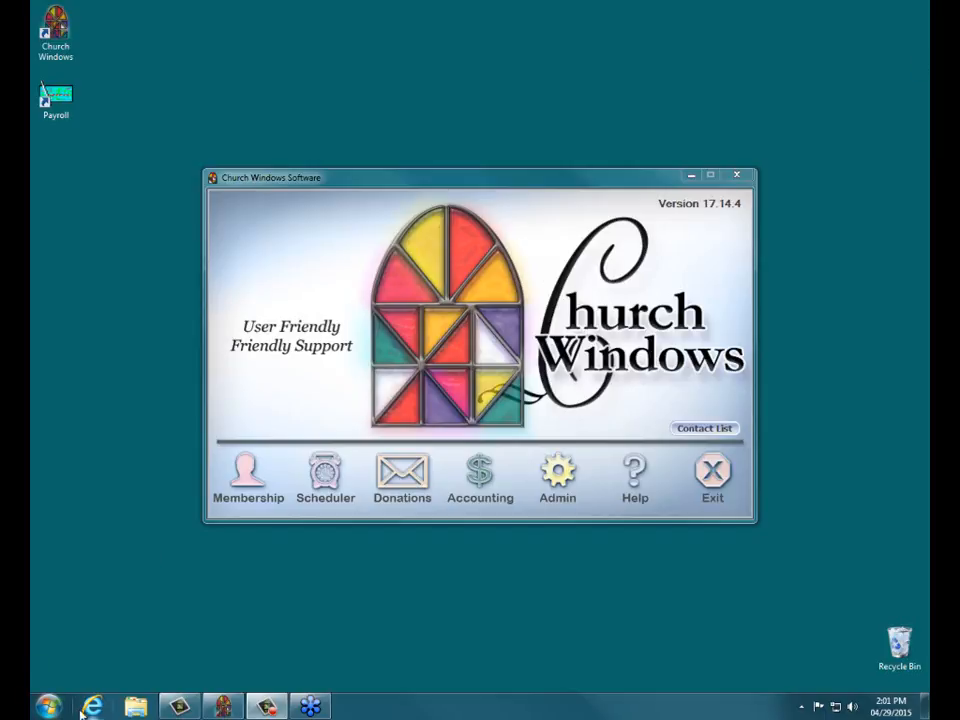
Step: Look through the support links on the Church Windows website in the browser, then close the browser
{"action": "left_click", "coordinate": [116, 704]}
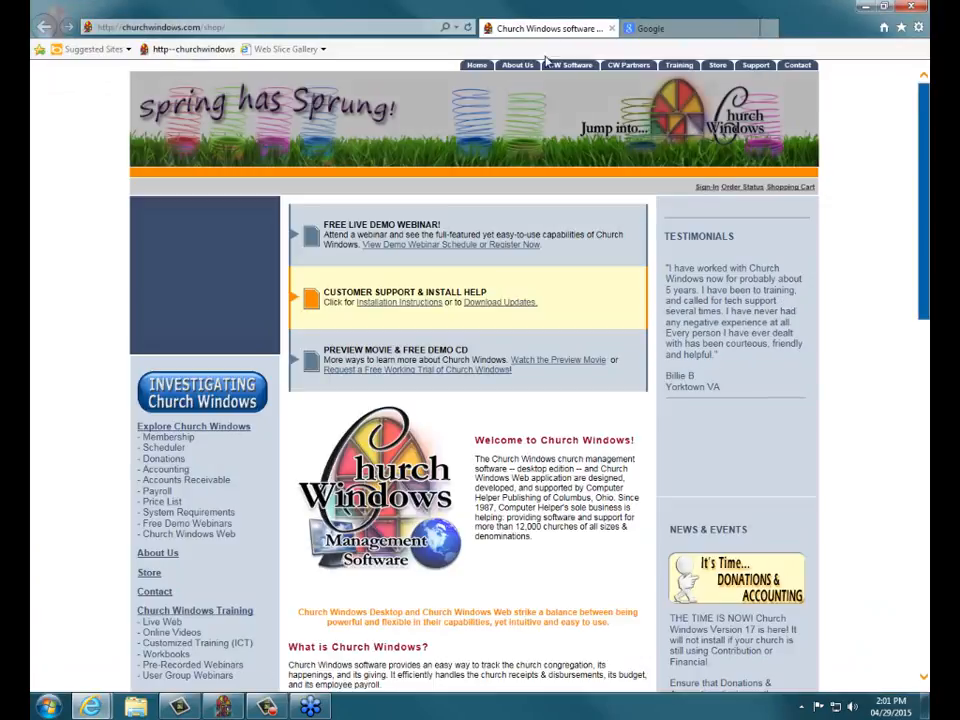
{"action": "left_click", "coordinate": [456, 28]}
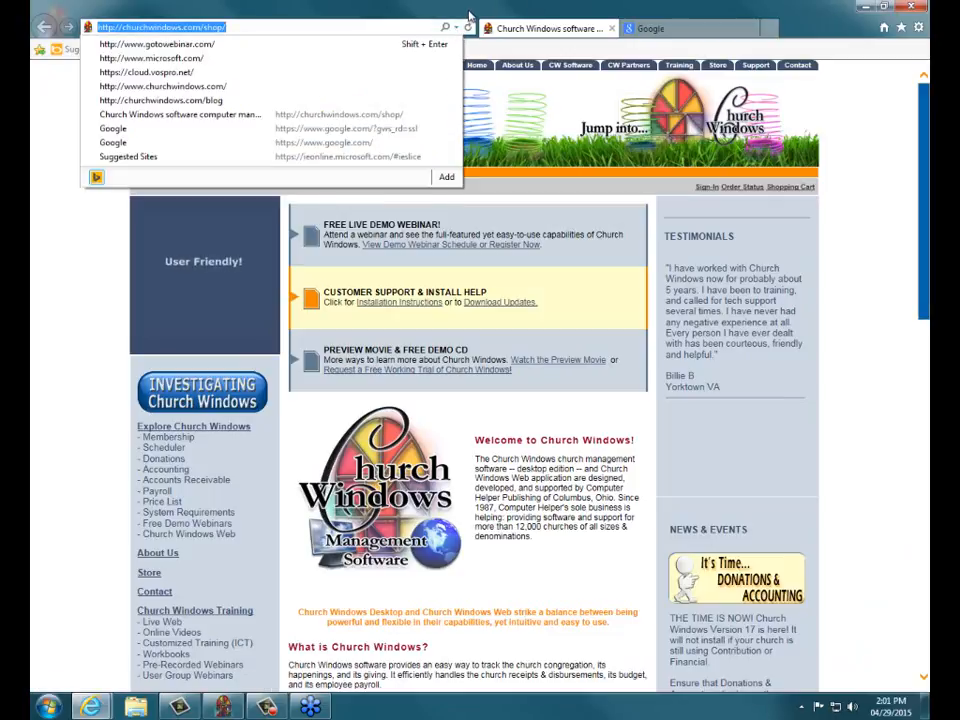
{"action": "left_click", "coordinate": [456, 28]}
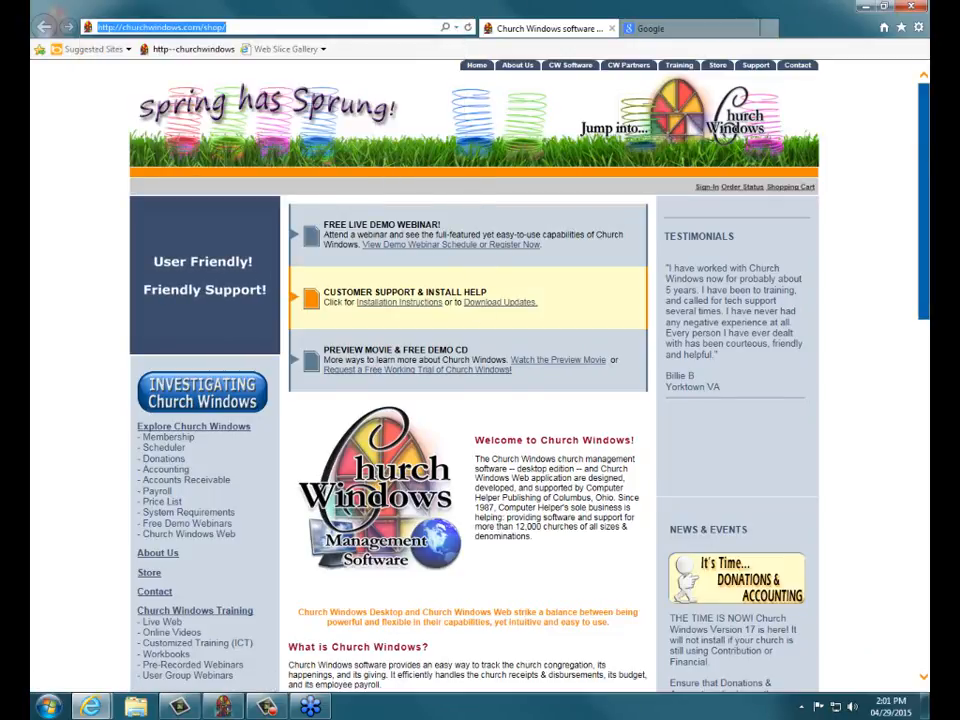
{"action": "scroll", "coordinate": [913, 90], "scroll_direction": "down", "scroll_amount": 5}
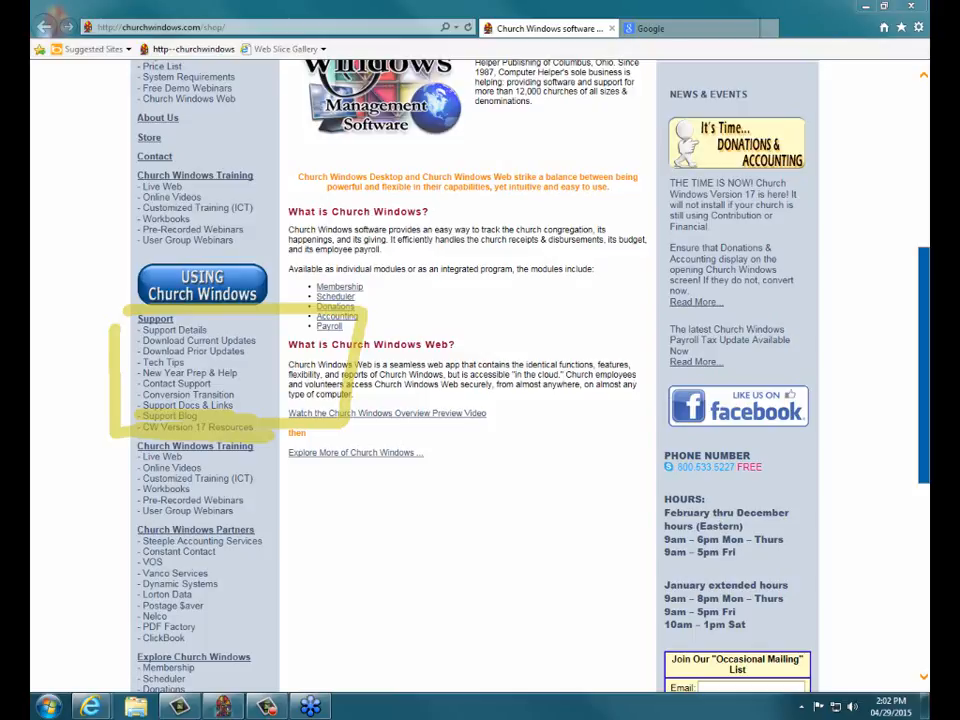
{"action": "left_click", "coordinate": [611, 28]}
{"action": "left_click", "coordinate": [908, 7]}
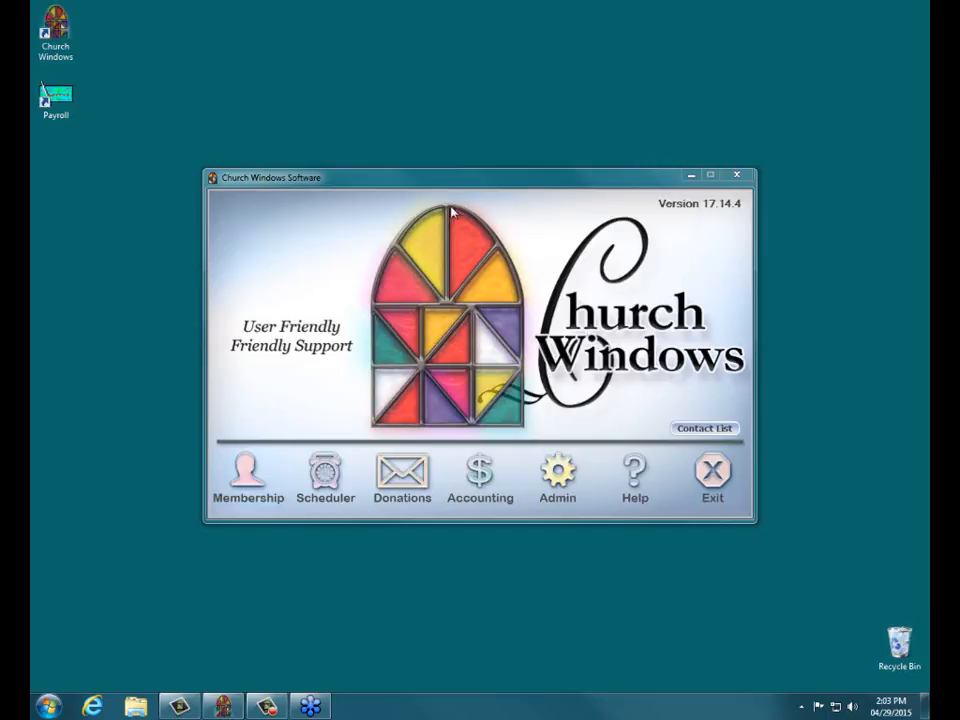
Step: Open Pay Bills in the Accounting module and view the outstanding bills through Quick Pay
{"action": "left_click", "coordinate": [483, 477]}
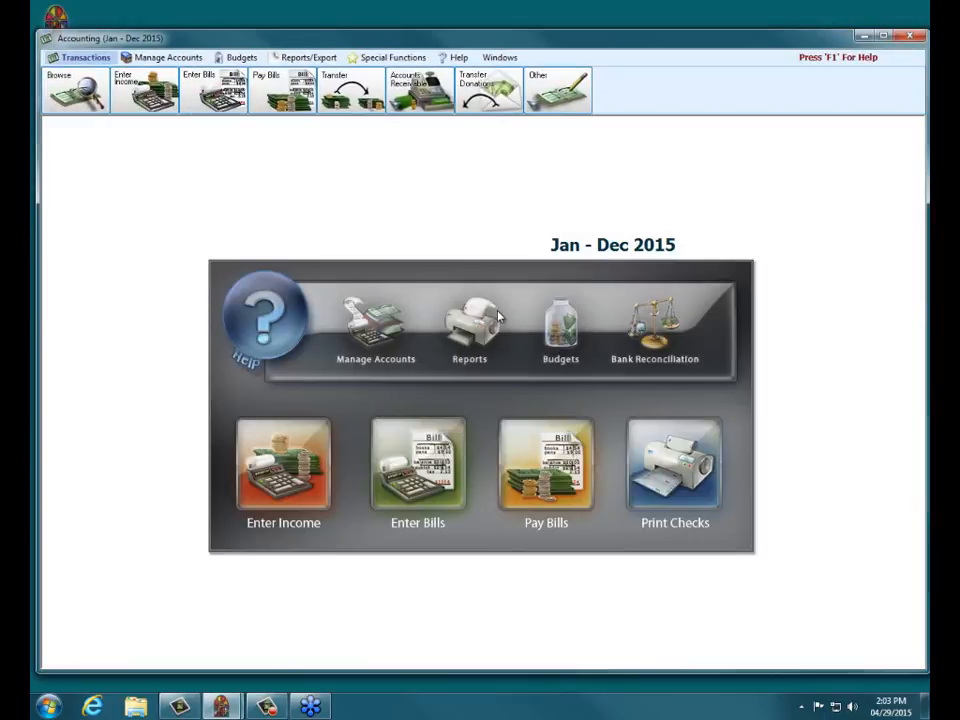
{"action": "left_click", "coordinate": [535, 467]}
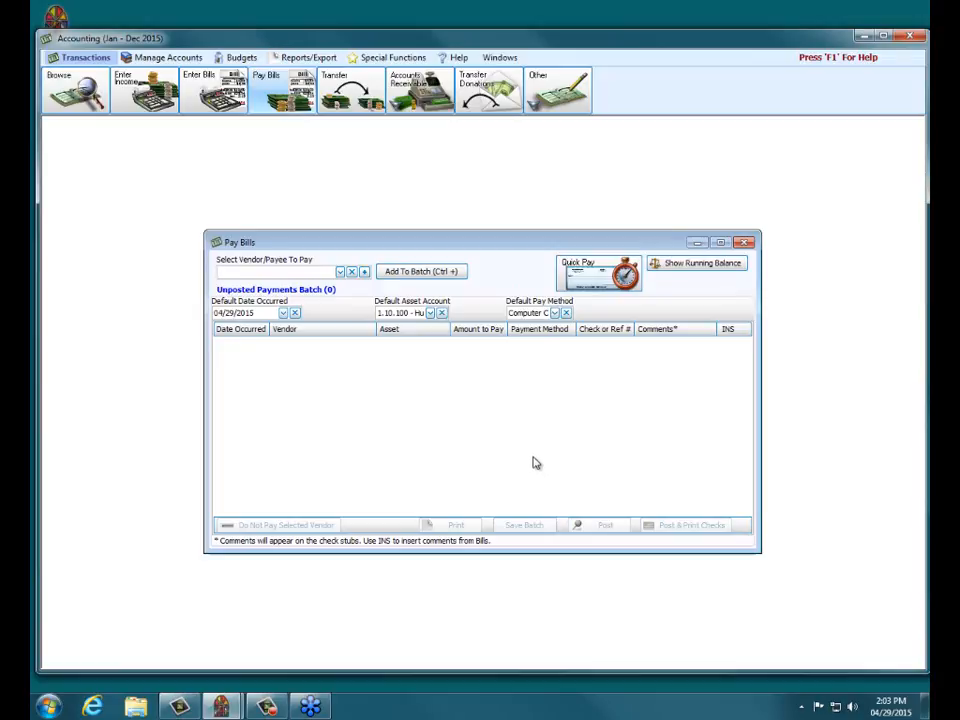
{"action": "left_click", "coordinate": [580, 284]}
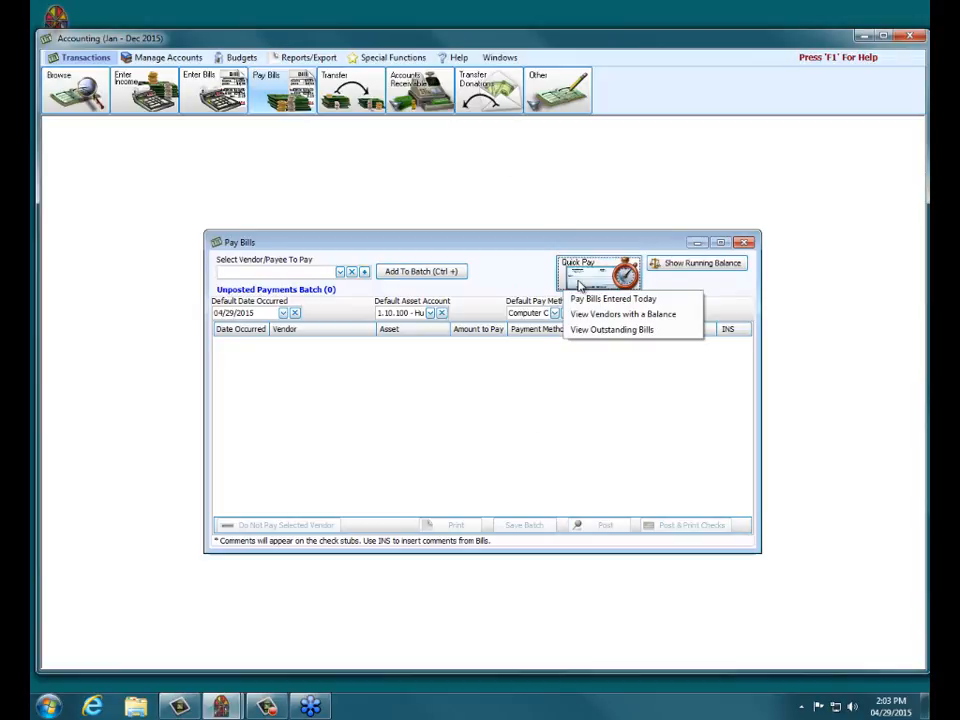
{"action": "left_click", "coordinate": [591, 330]}
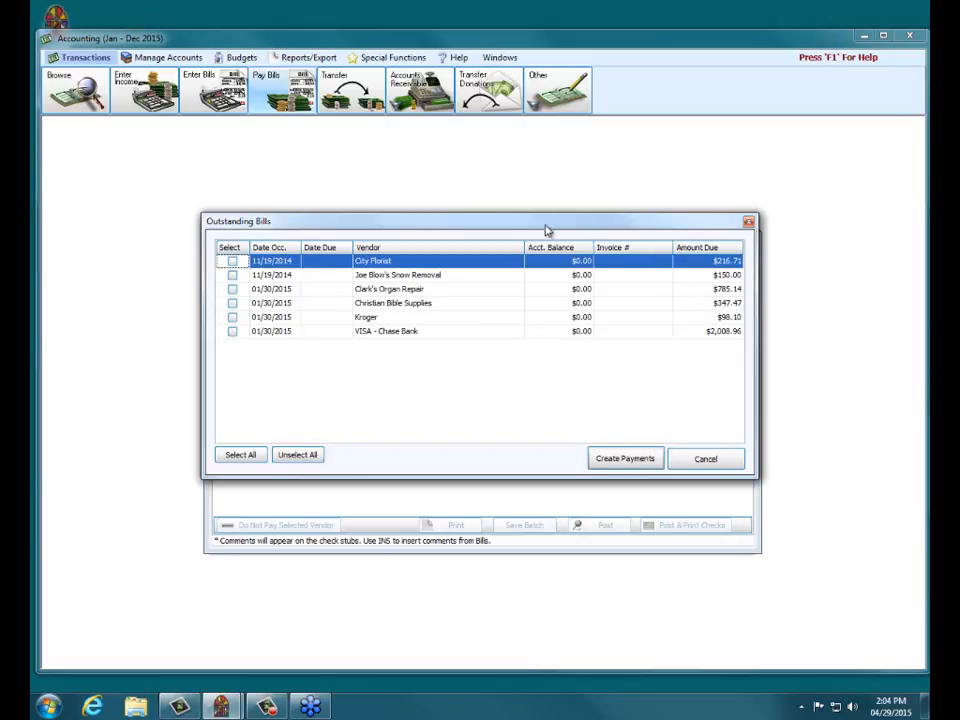
{"action": "left_click_drag", "start_coordinate": [549, 226], "coordinate": [548, 239]}
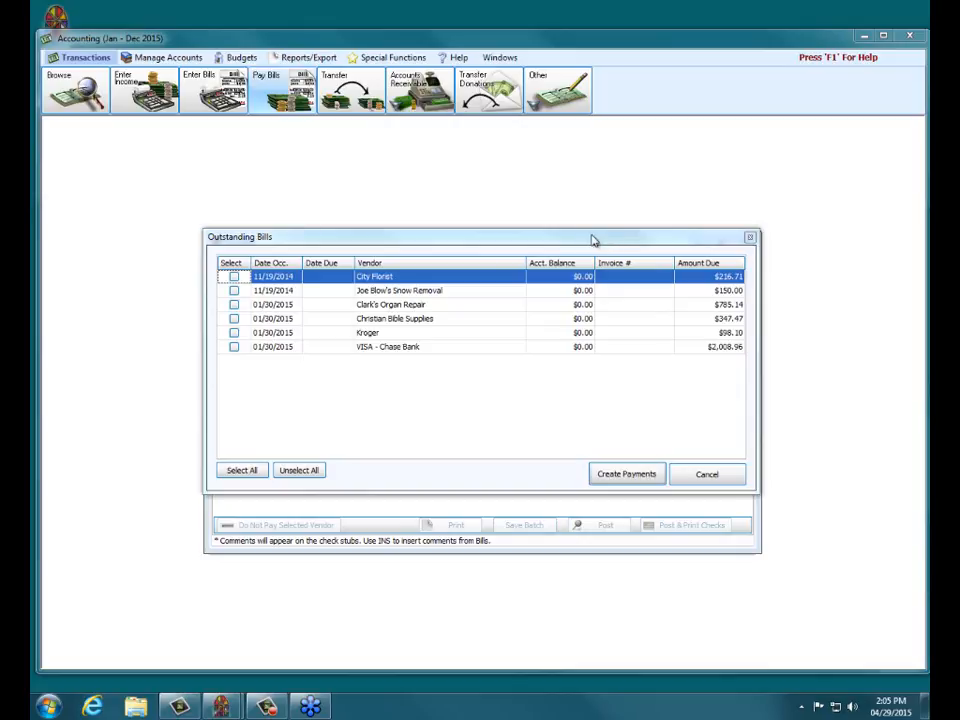
Step: Create payments for the outstanding Clark's Organ Repair and Christian Bible Supplies bills
{"action": "left_click", "coordinate": [234, 305]}
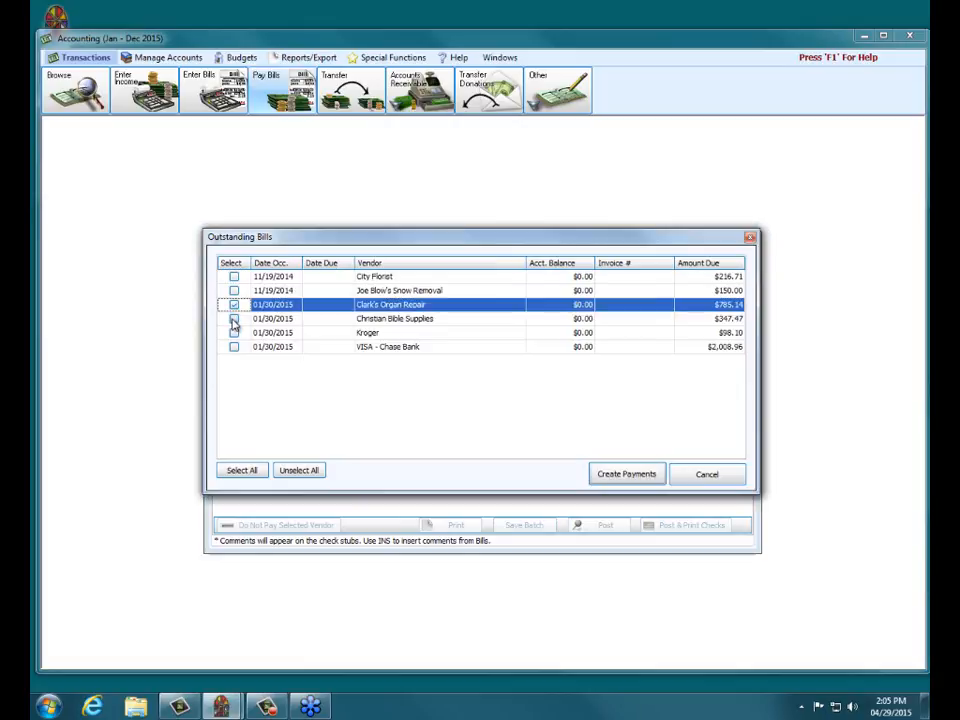
{"action": "left_click", "coordinate": [234, 318]}
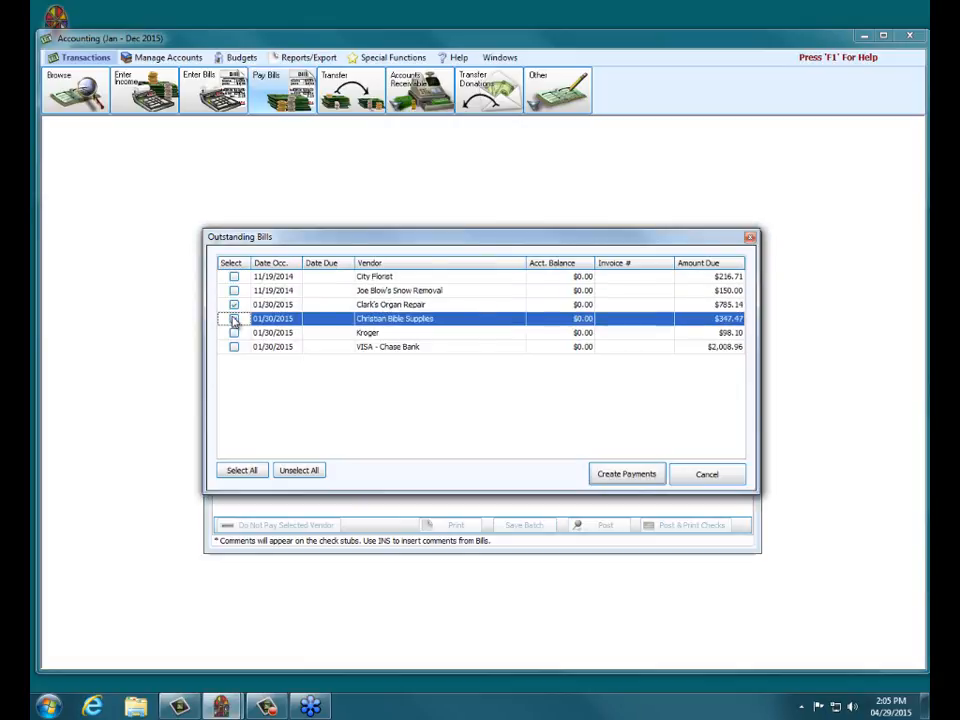
{"action": "left_click", "coordinate": [626, 474]}
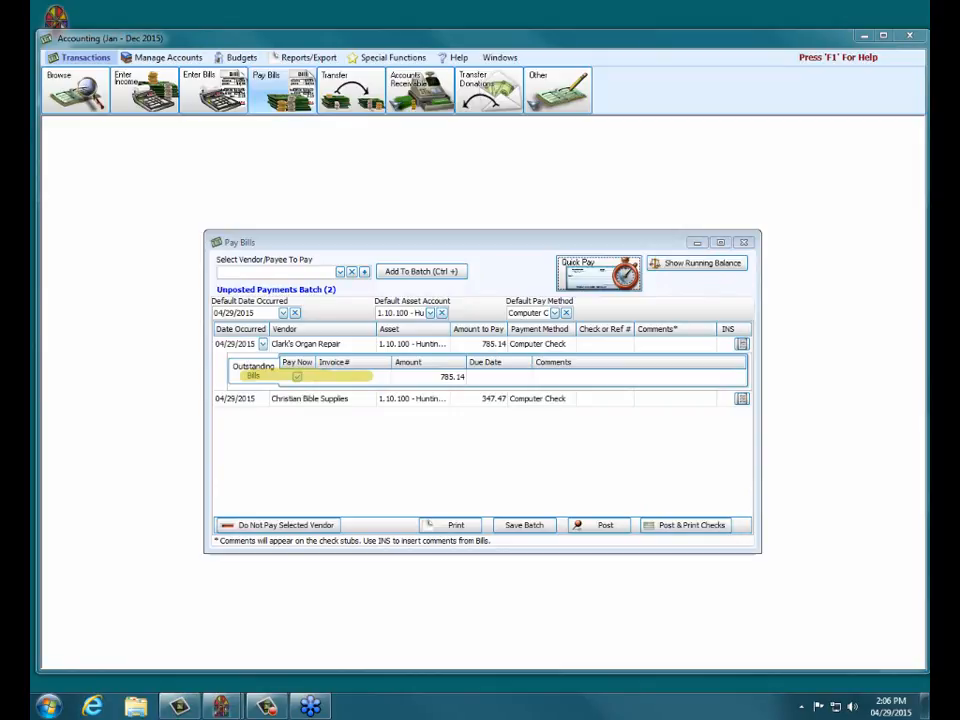
Step: Toggle Pay Now on the batch's outstanding bills, excluding the Clark's Organ Repair bill and then including it again
{"action": "left_click", "coordinate": [297, 377]}
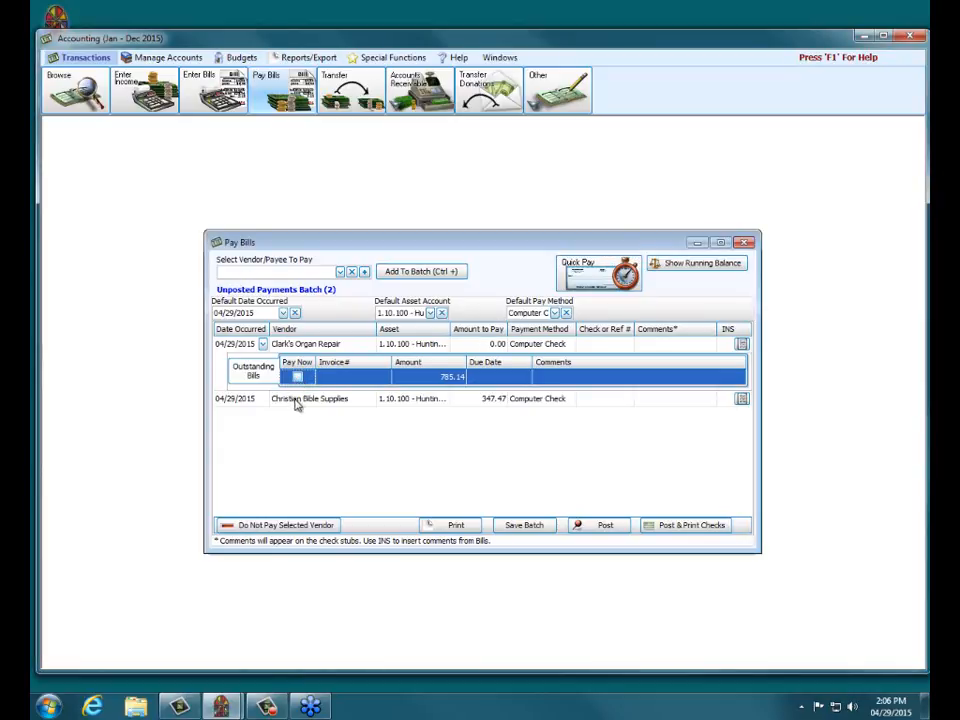
{"action": "left_click", "coordinate": [296, 400]}
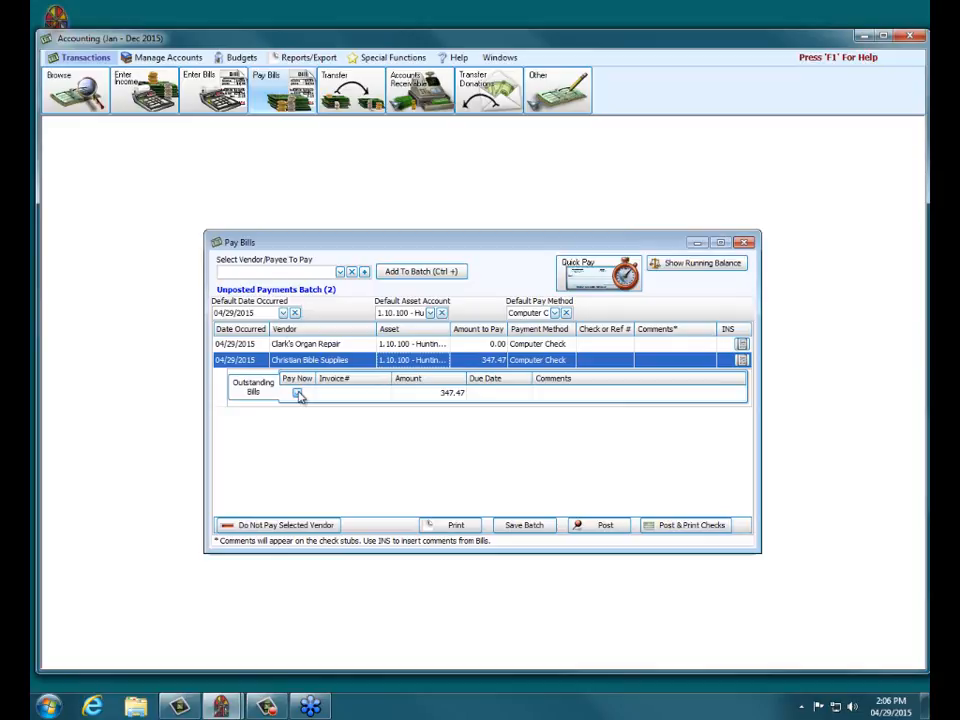
{"action": "left_click", "coordinate": [297, 394]}
{"action": "left_click", "coordinate": [300, 344]}
{"action": "left_click", "coordinate": [299, 377]}
{"action": "left_click", "coordinate": [298, 377]}
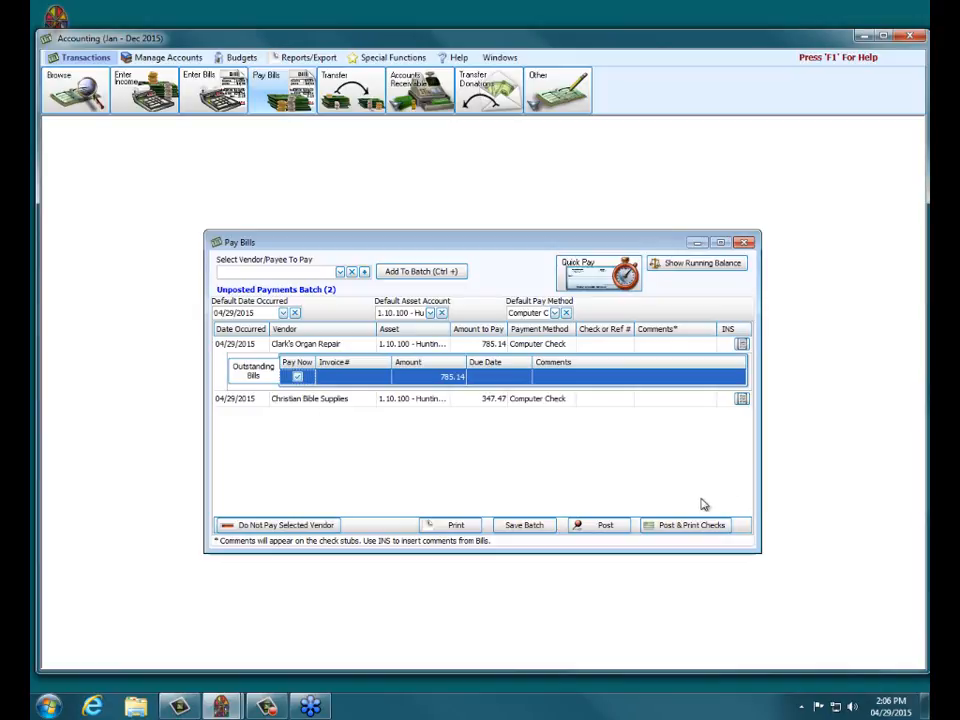
Step: Recheck both vendors' outstanding bills and the Quick Pay options, then close the payment batch
{"action": "left_click", "coordinate": [296, 343]}
{"action": "left_click", "coordinate": [300, 398]}
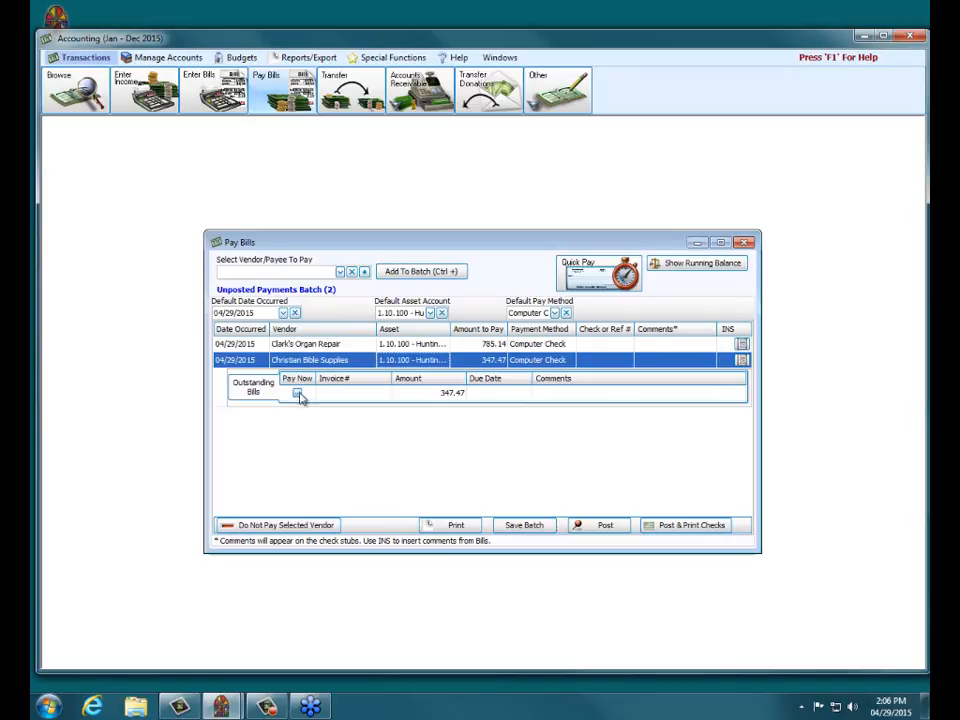
{"action": "left_click", "coordinate": [297, 394]}
{"action": "left_click", "coordinate": [292, 342]}
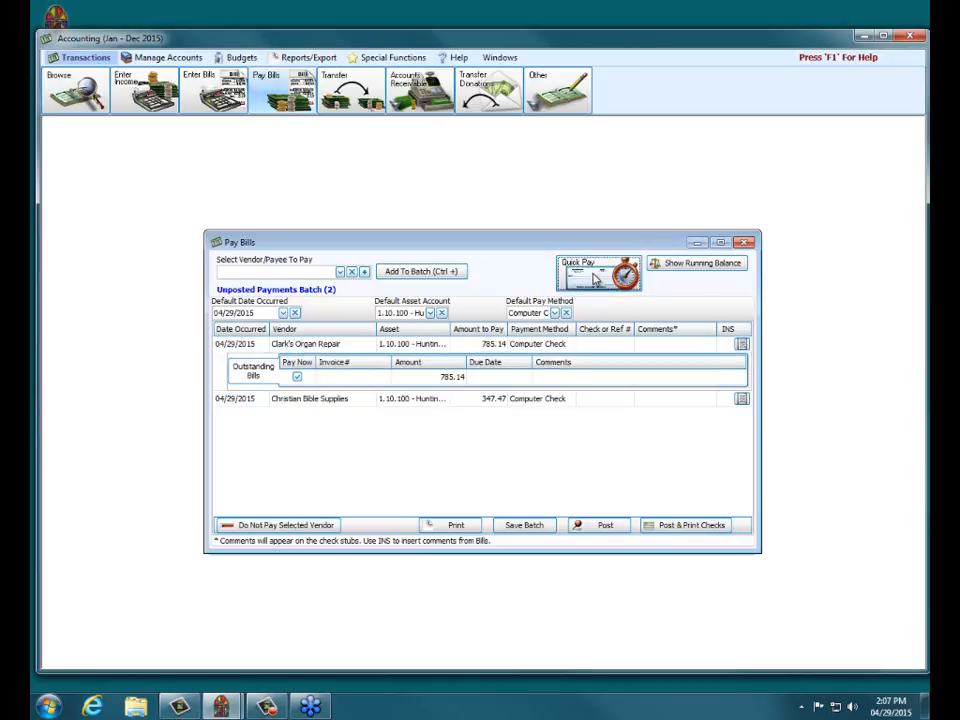
{"action": "left_click", "coordinate": [596, 279]}
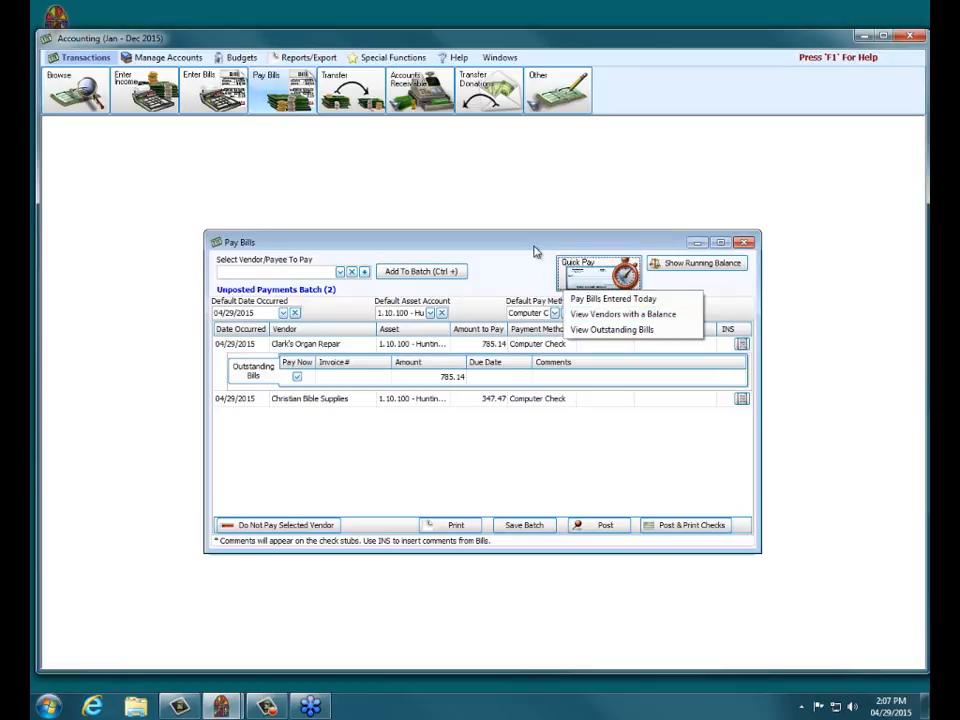
{"action": "left_click", "coordinate": [503, 251]}
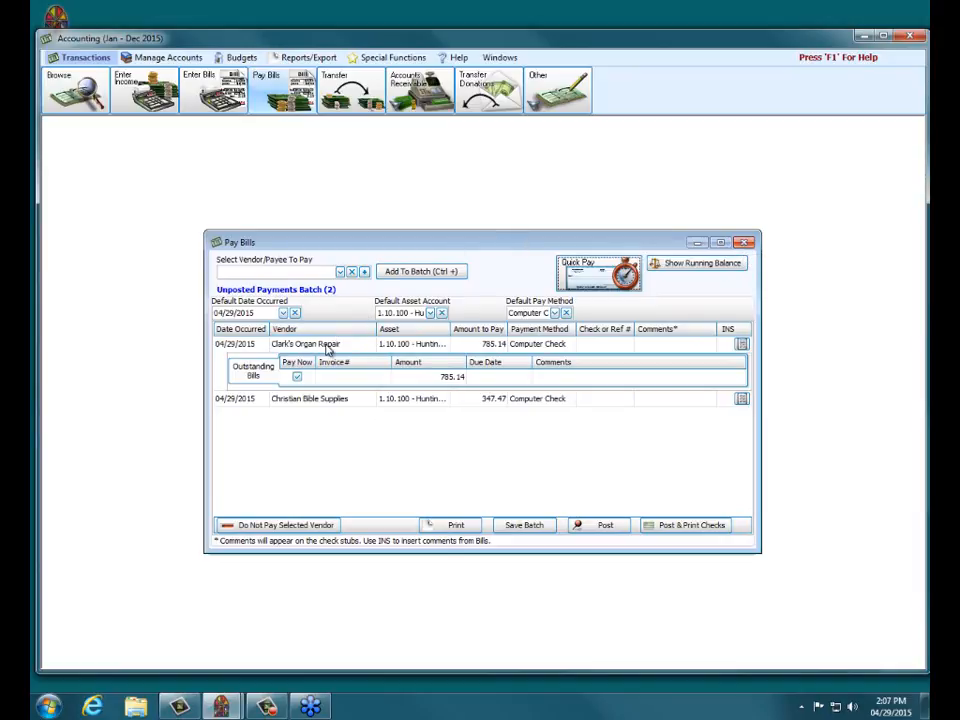
{"action": "left_click", "coordinate": [744, 242]}
{"action": "left_click", "coordinate": [467, 376]}
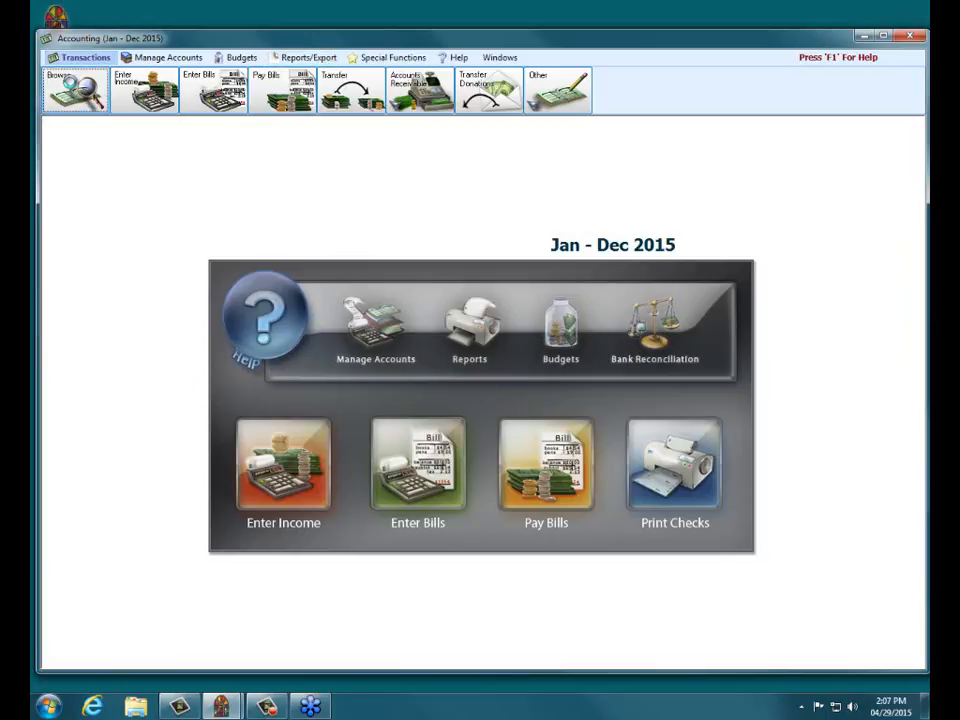
Step: Filter the transaction browser to BILL (Expense) transactions only, with paid bills hidden
{"action": "left_click", "coordinate": [56, 66]}
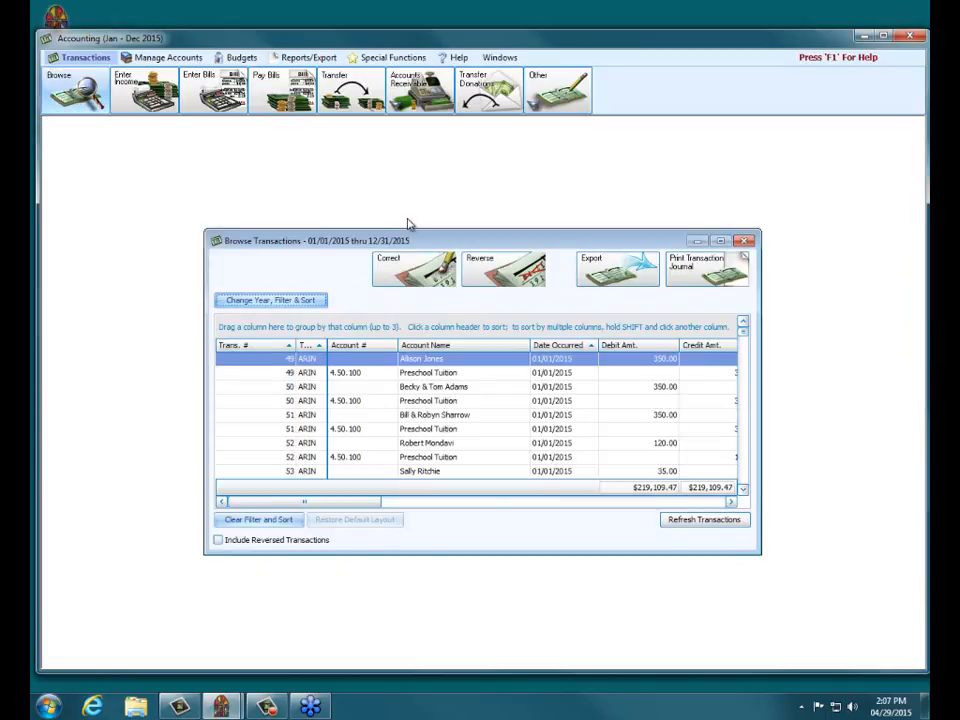
{"action": "left_click", "coordinate": [272, 301]}
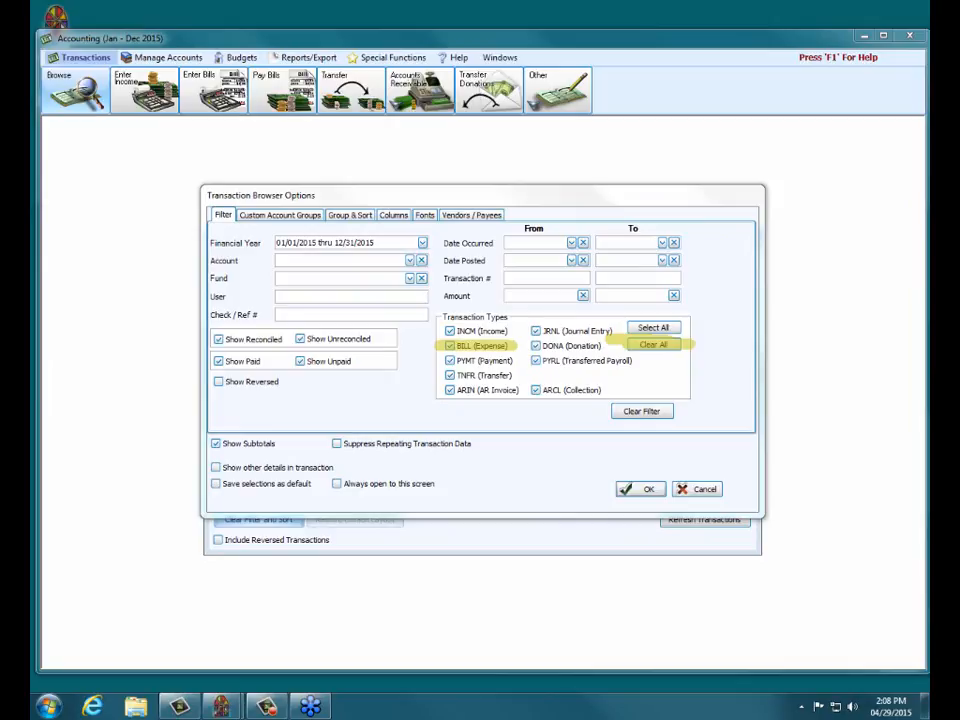
{"action": "left_click", "coordinate": [645, 343]}
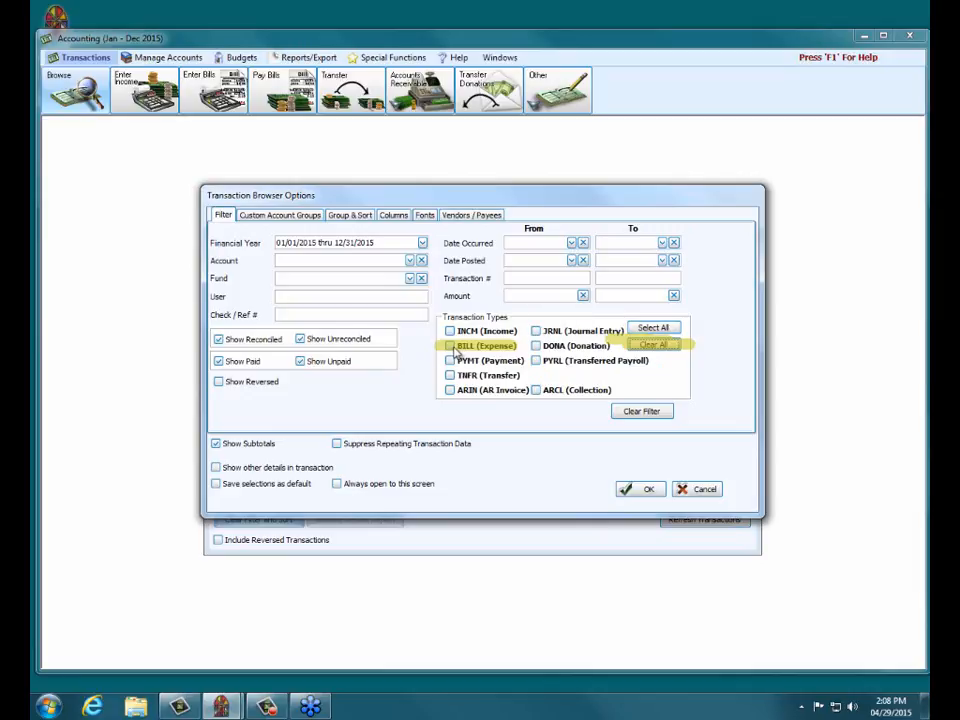
{"action": "left_click", "coordinate": [450, 346]}
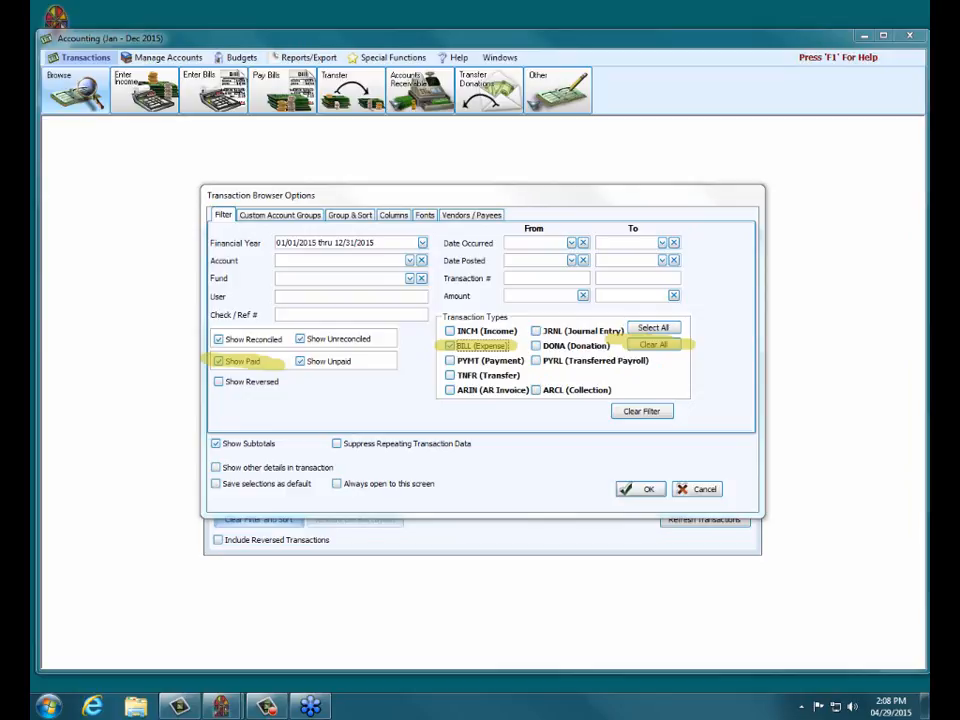
{"action": "left_click", "coordinate": [223, 362]}
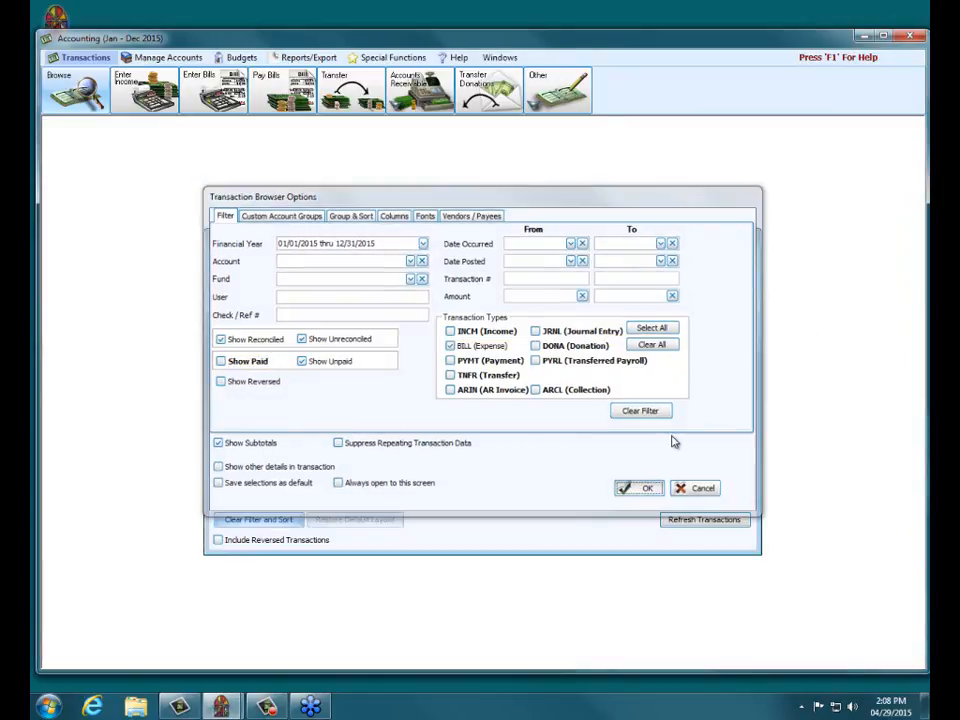
{"action": "key", "text": "Return"}
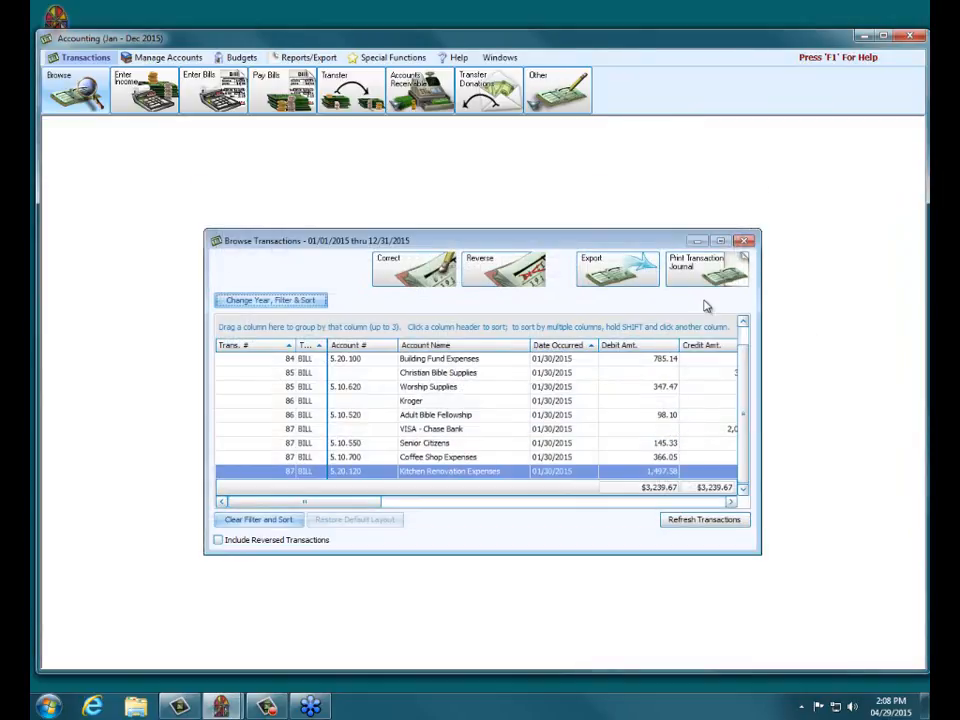
Step: Maximize the transaction list and open the Clark's Organ Repair bill for correction
{"action": "left_click", "coordinate": [720, 241]}
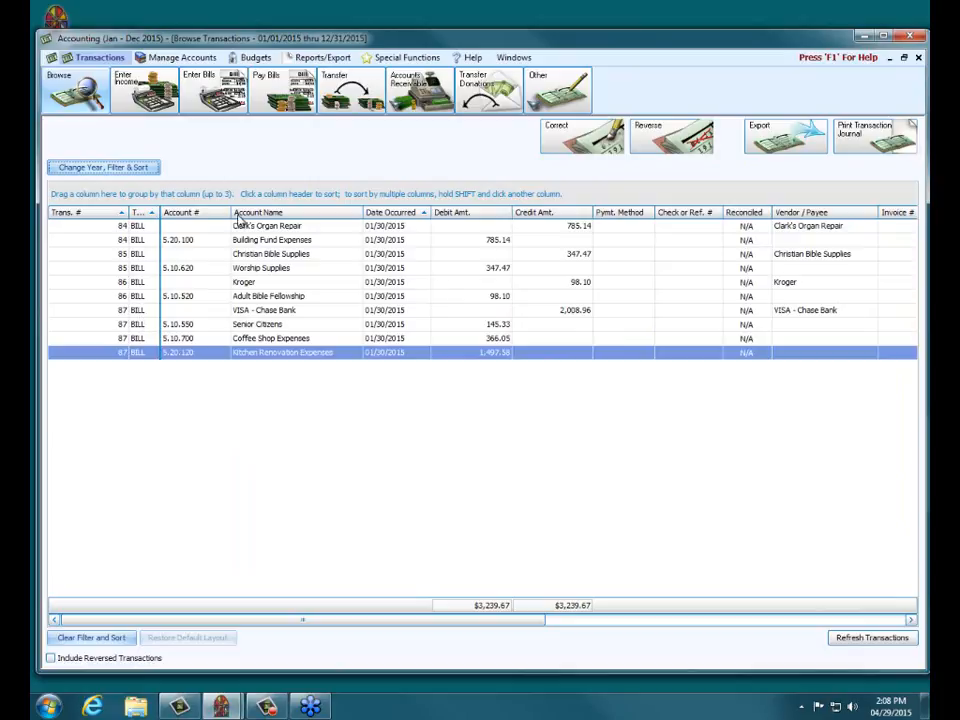
{"action": "left_click", "coordinate": [248, 227]}
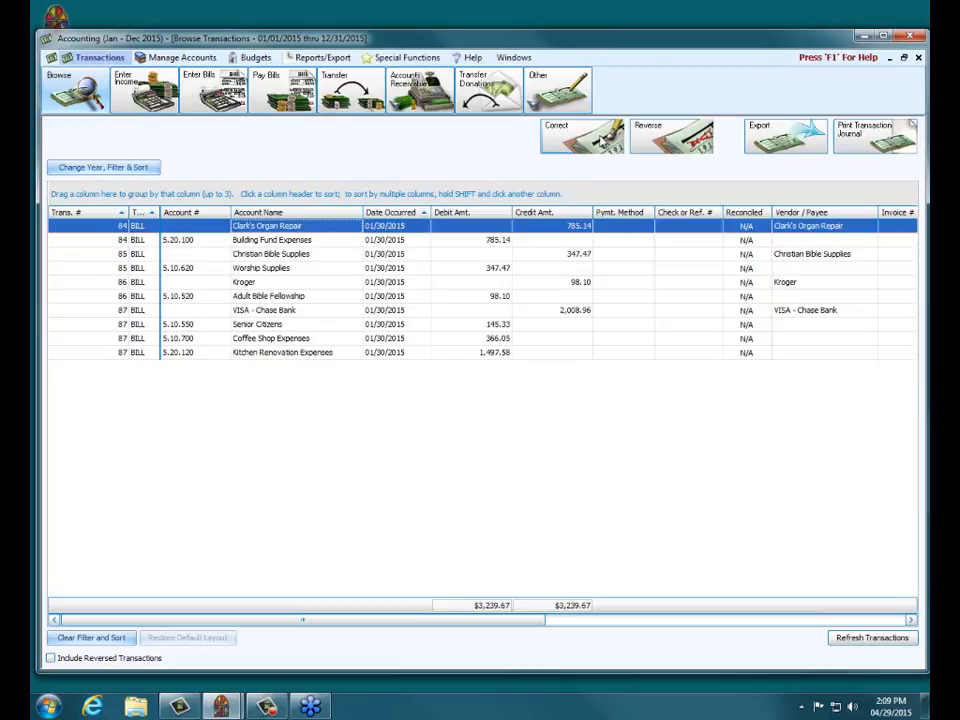
{"action": "left_click", "coordinate": [602, 142]}
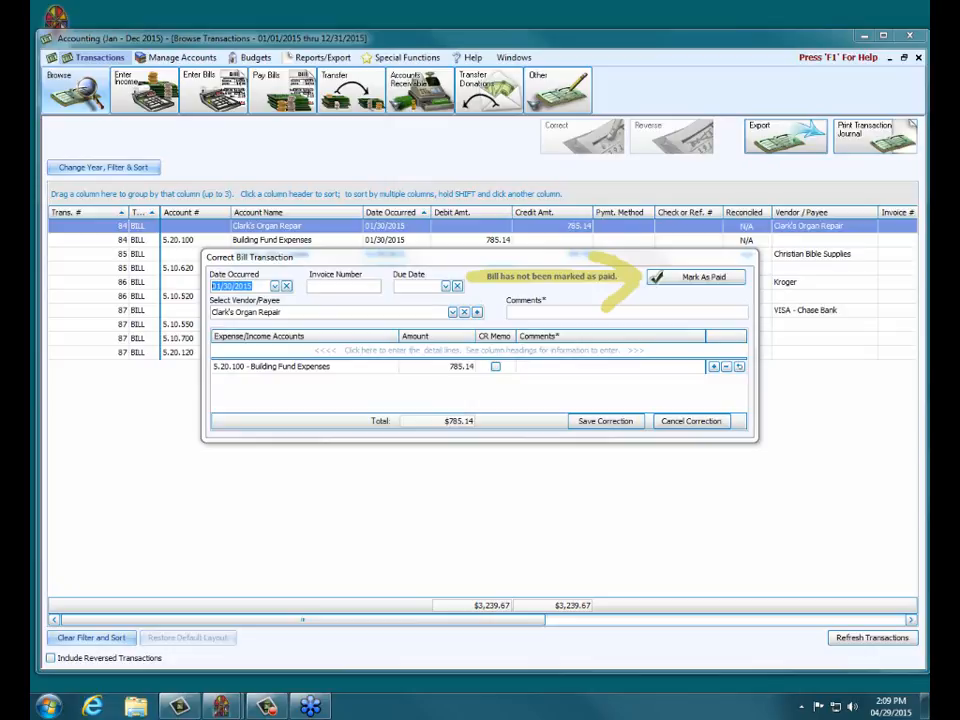
Step: Mark the Clark's Organ Repair bill as paid with payment transaction 88 and save the correction
{"action": "left_click", "coordinate": [693, 278]}
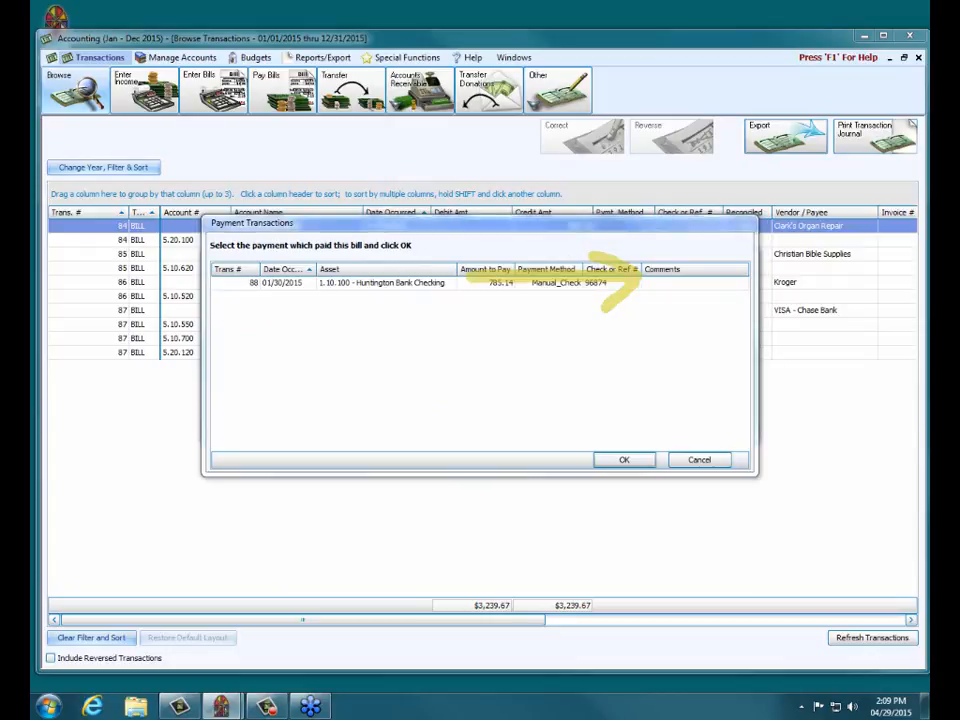
{"action": "key", "text": "Escape"}
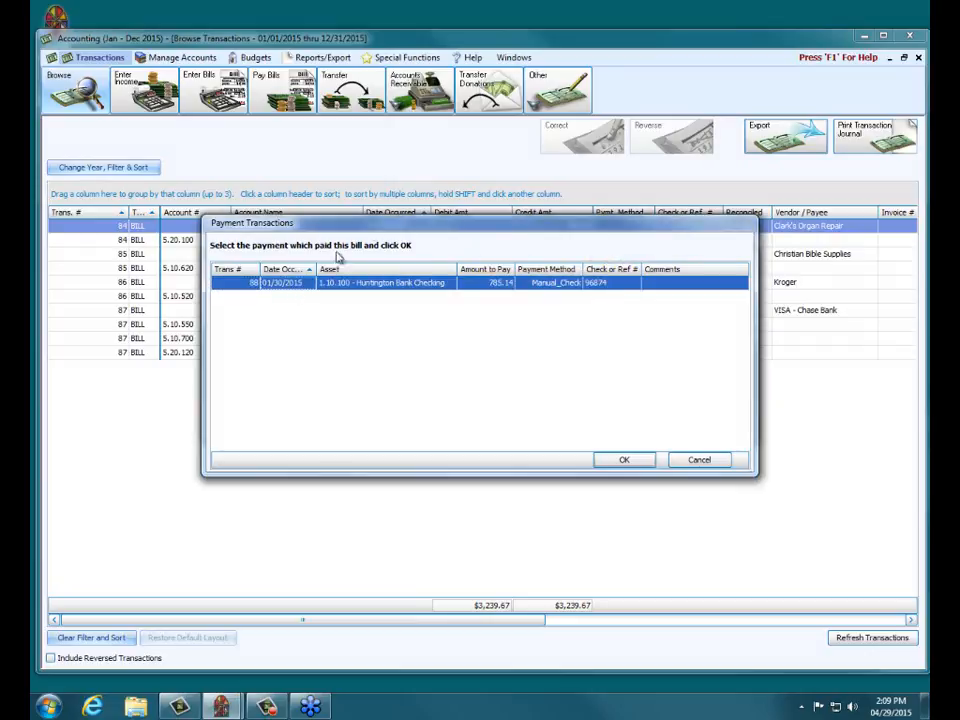
{"action": "left_click_drag", "start_coordinate": [371, 226], "coordinate": [368, 369]}
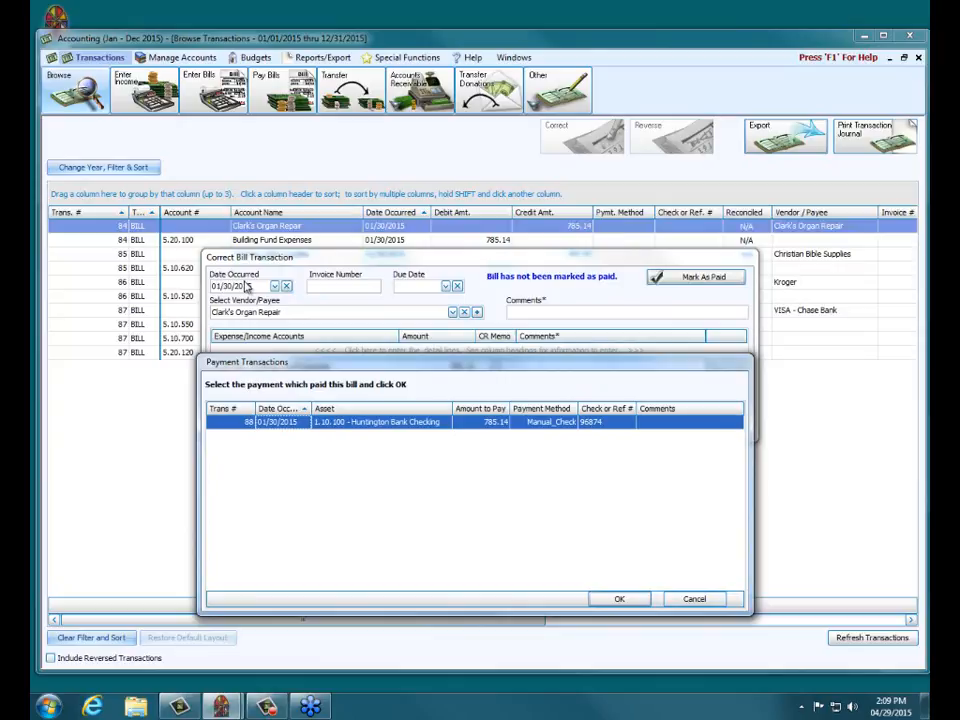
{"action": "left_click_drag", "start_coordinate": [424, 352], "coordinate": [424, 390]}
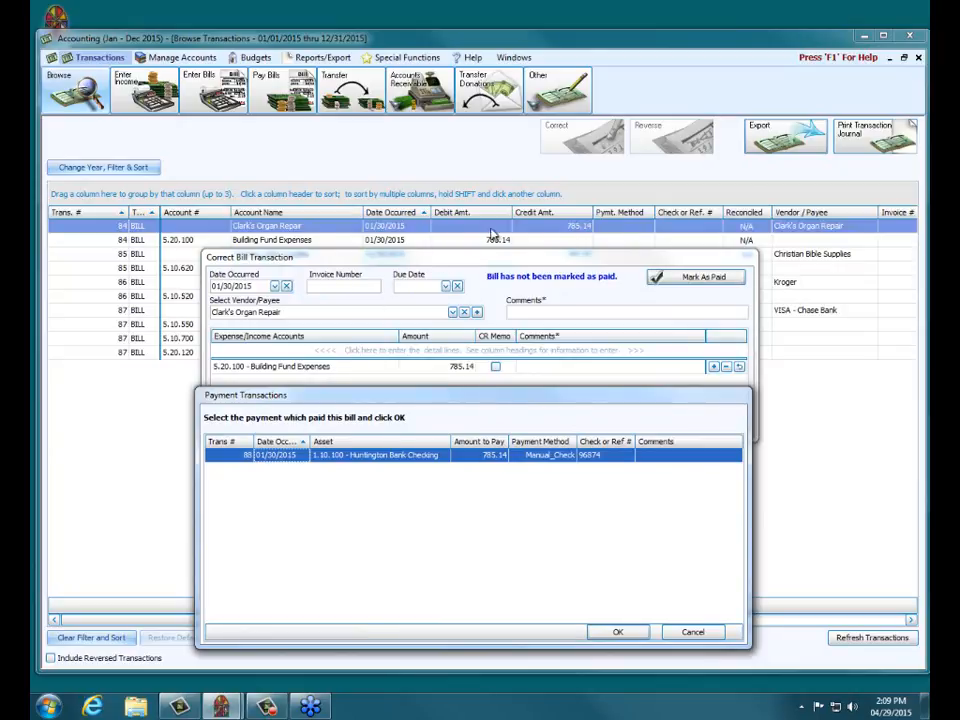
{"action": "left_click_drag", "start_coordinate": [487, 400], "coordinate": [493, 197]}
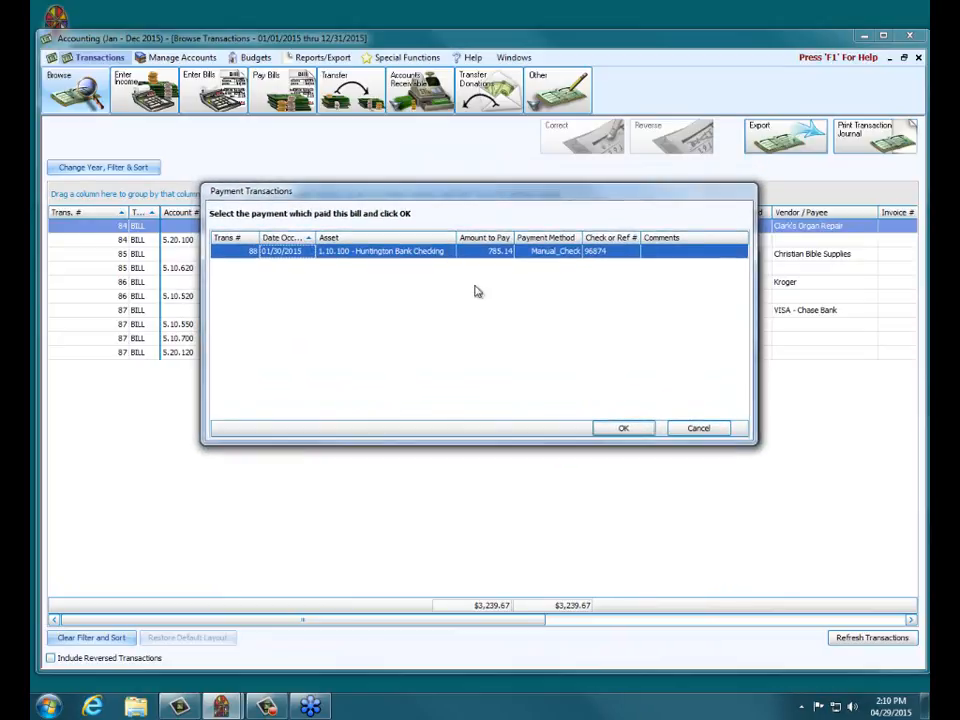
{"action": "left_click", "coordinate": [630, 428]}
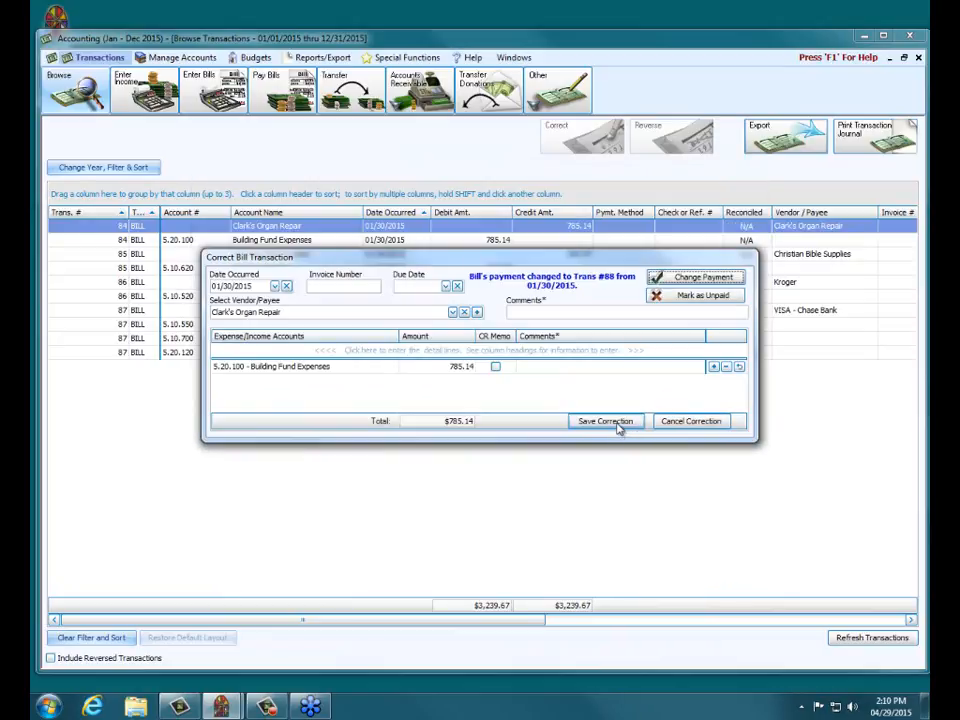
{"action": "left_click", "coordinate": [619, 425]}
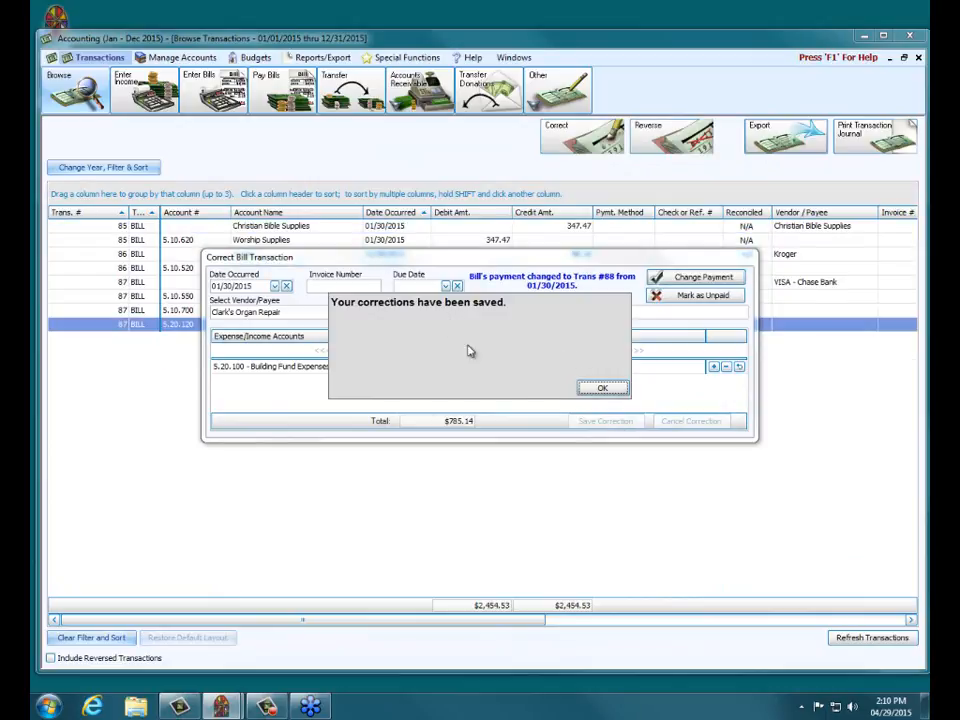
{"action": "left_click", "coordinate": [603, 390]}
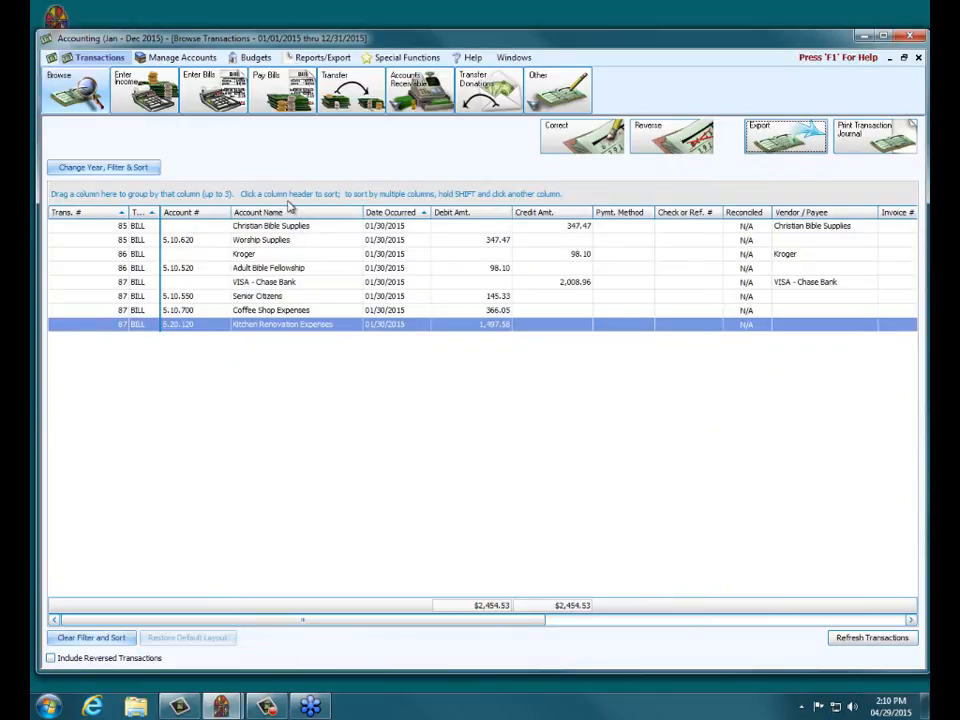
Step: Correct the Christian Bible Supplies bill by marking it as paid with payment transaction 89, and save the correction
{"action": "left_click", "coordinate": [291, 224]}
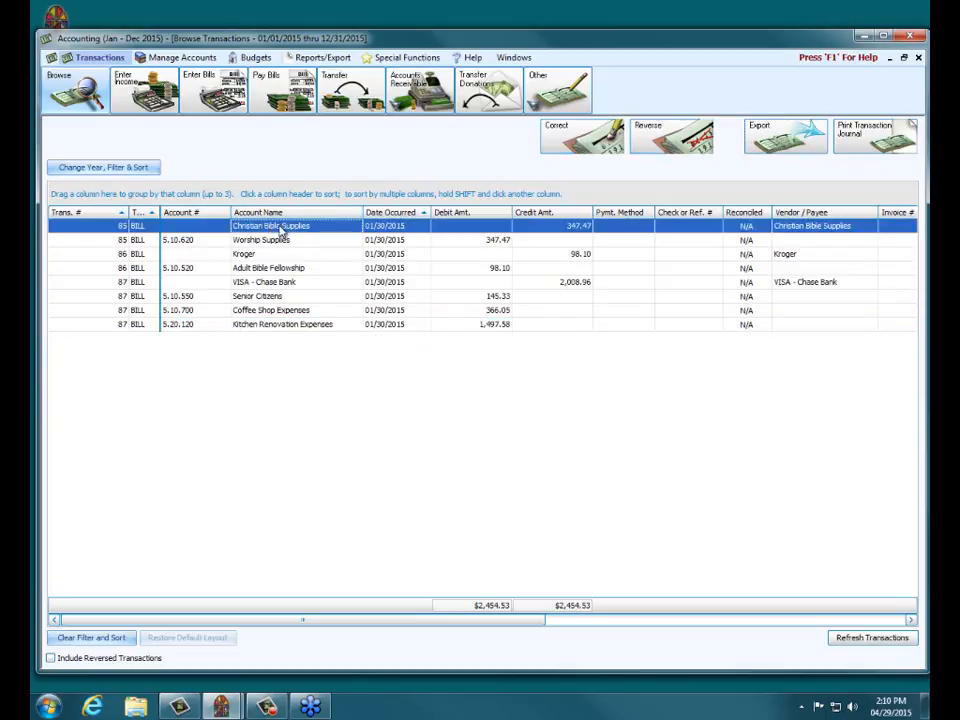
{"action": "left_click", "coordinate": [578, 138]}
{"action": "left_click", "coordinate": [717, 278]}
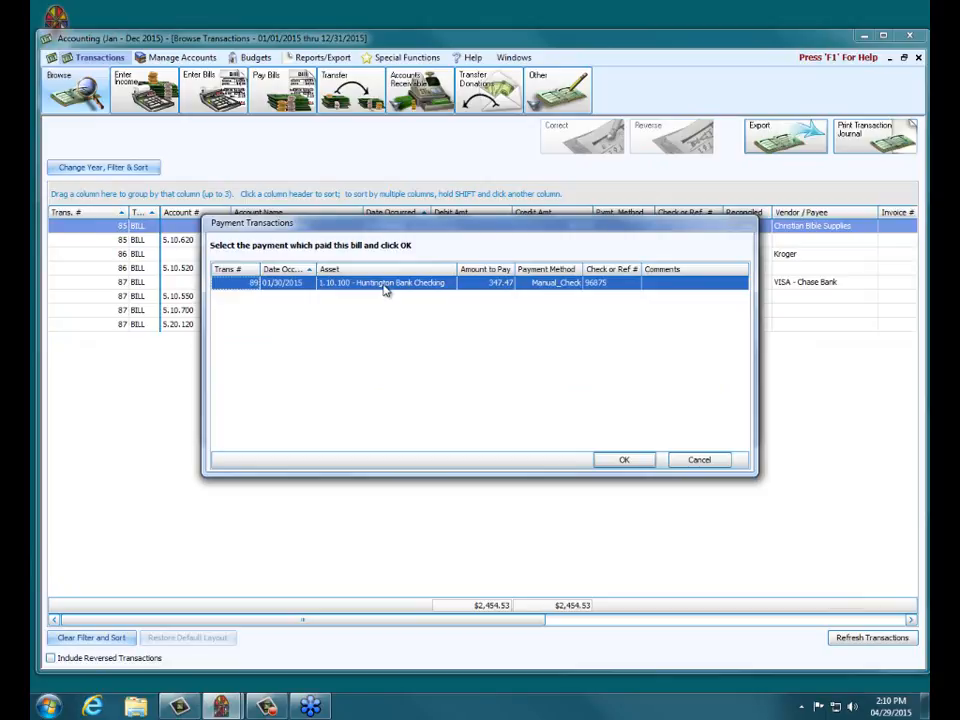
{"action": "left_click", "coordinate": [622, 459]}
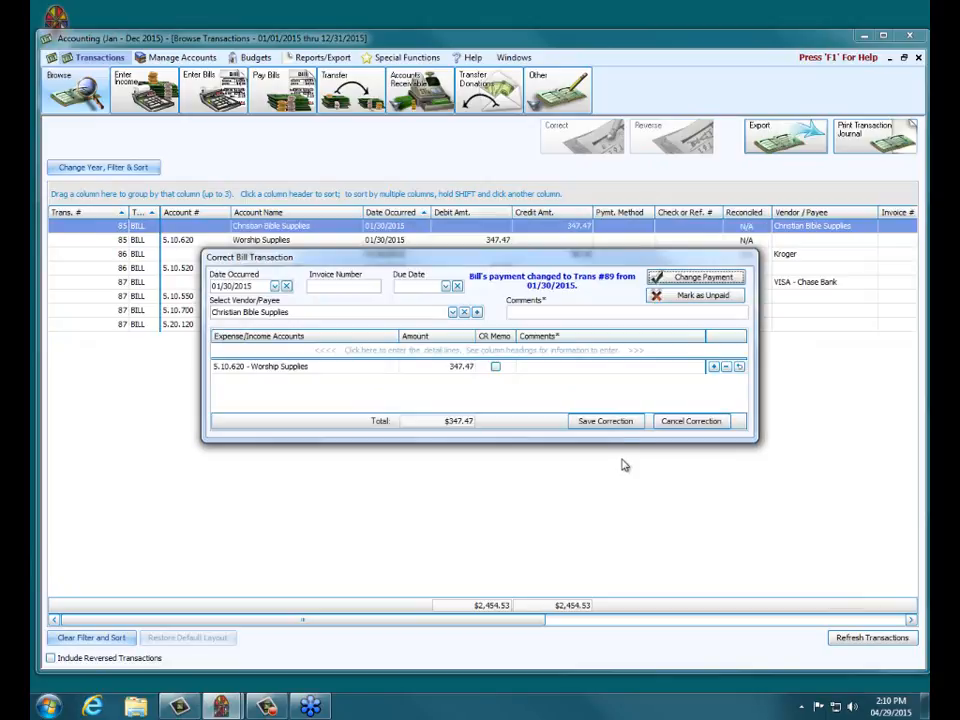
{"action": "left_click", "coordinate": [619, 422]}
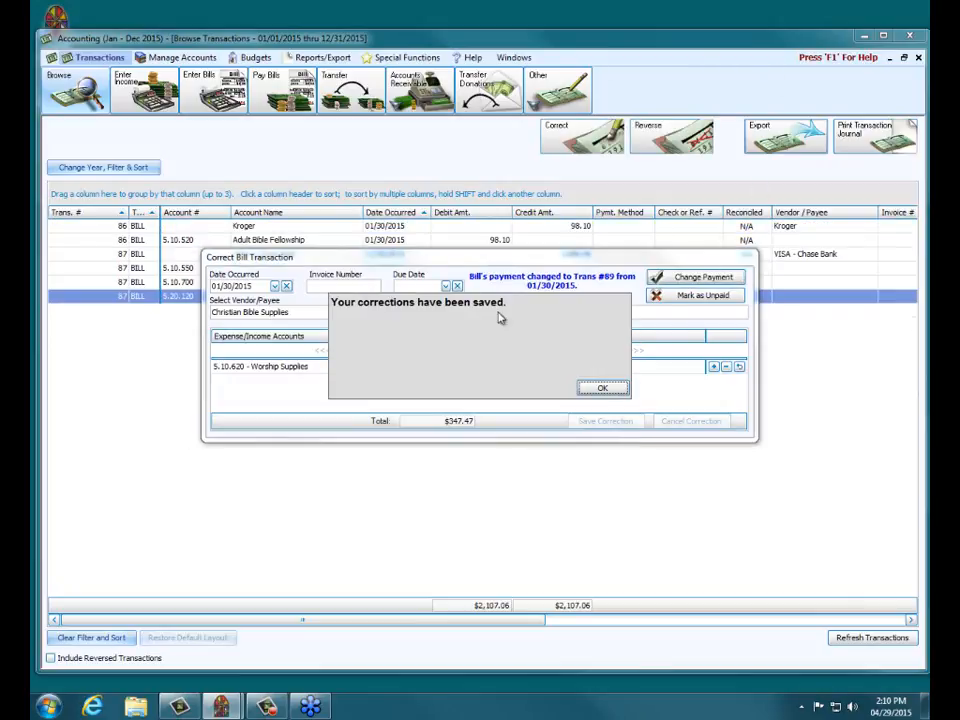
{"action": "left_click", "coordinate": [603, 387]}
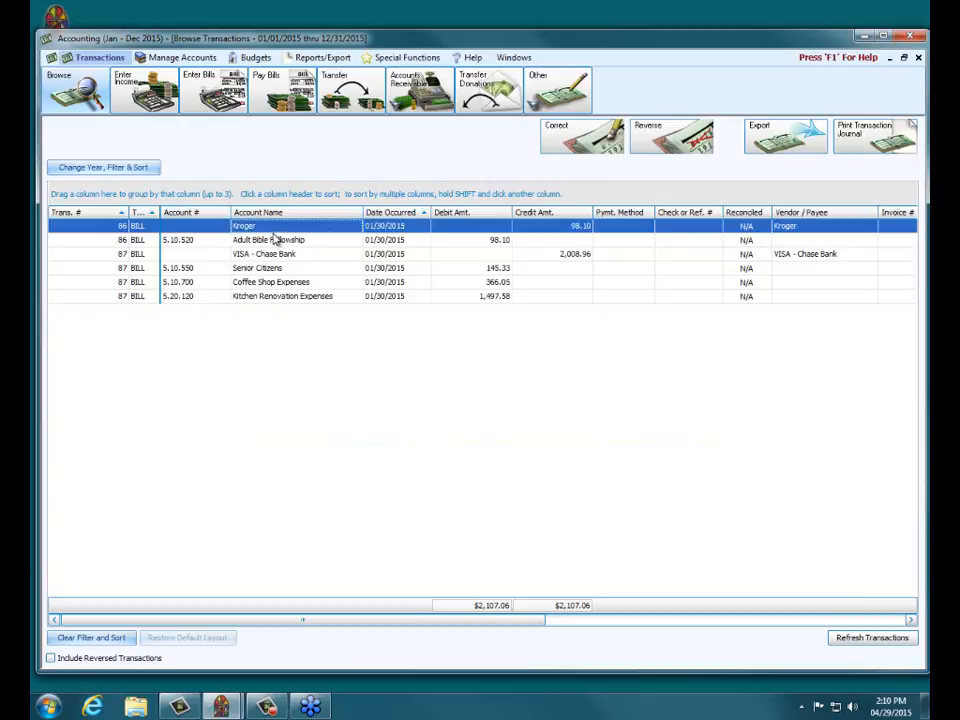
Step: Correct the Kroger bill by marking it as paid with payment transaction 90, and save the correction
{"action": "left_click", "coordinate": [565, 143]}
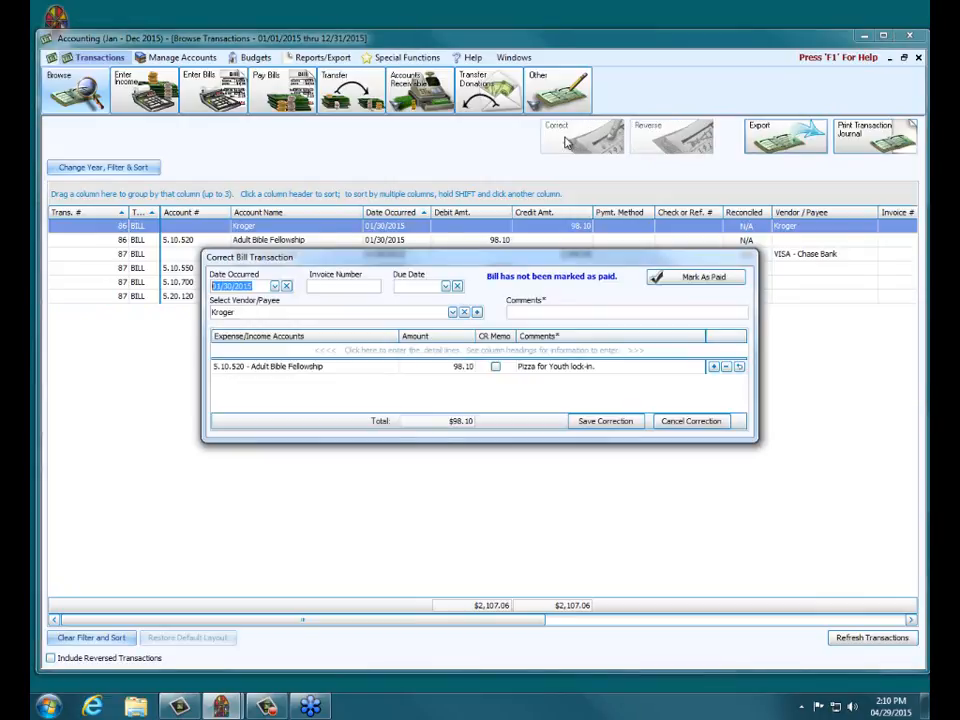
{"action": "left_click", "coordinate": [704, 279]}
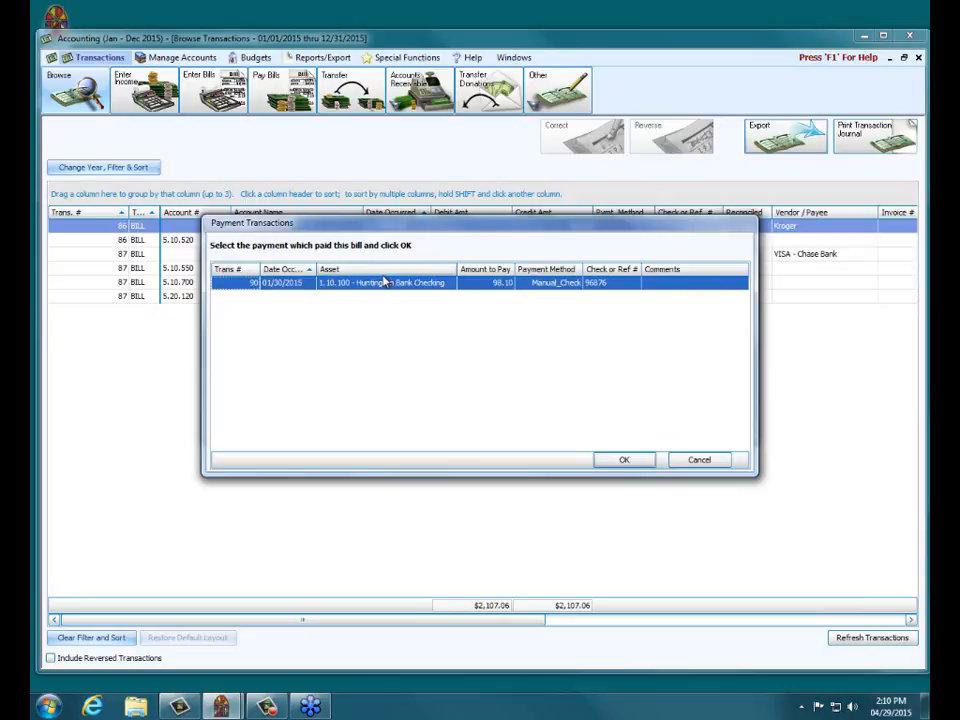
{"action": "left_click", "coordinate": [626, 460]}
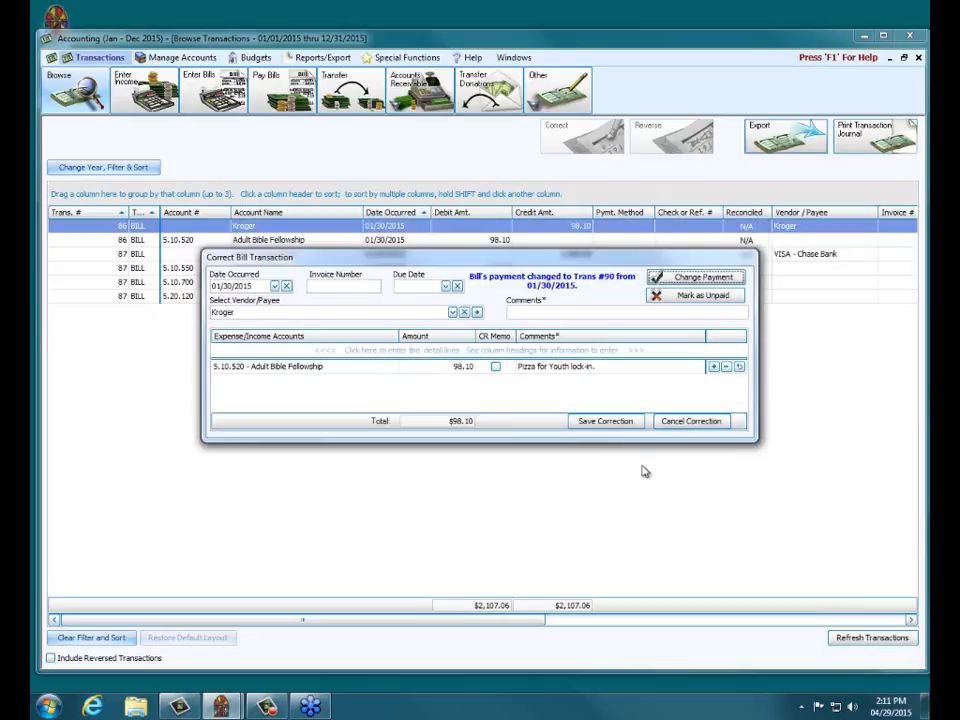
{"action": "left_click", "coordinate": [628, 420]}
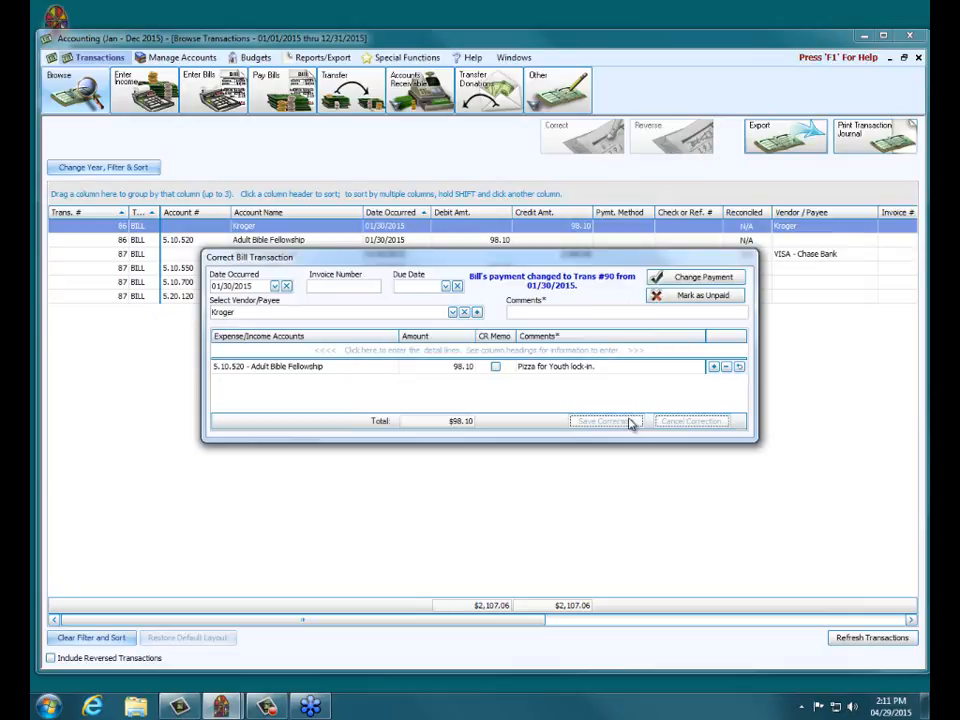
{"action": "left_click", "coordinate": [590, 389]}
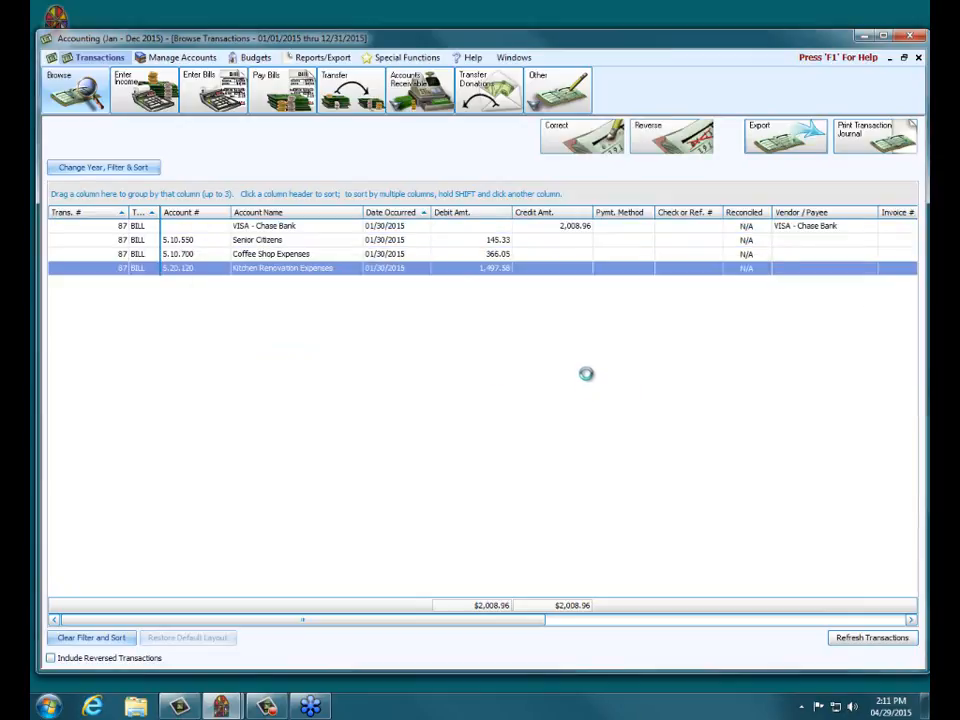
Step: Close the transaction browser and review the Quick Pay list of outstanding bills without creating any payments
{"action": "left_click", "coordinate": [918, 59]}
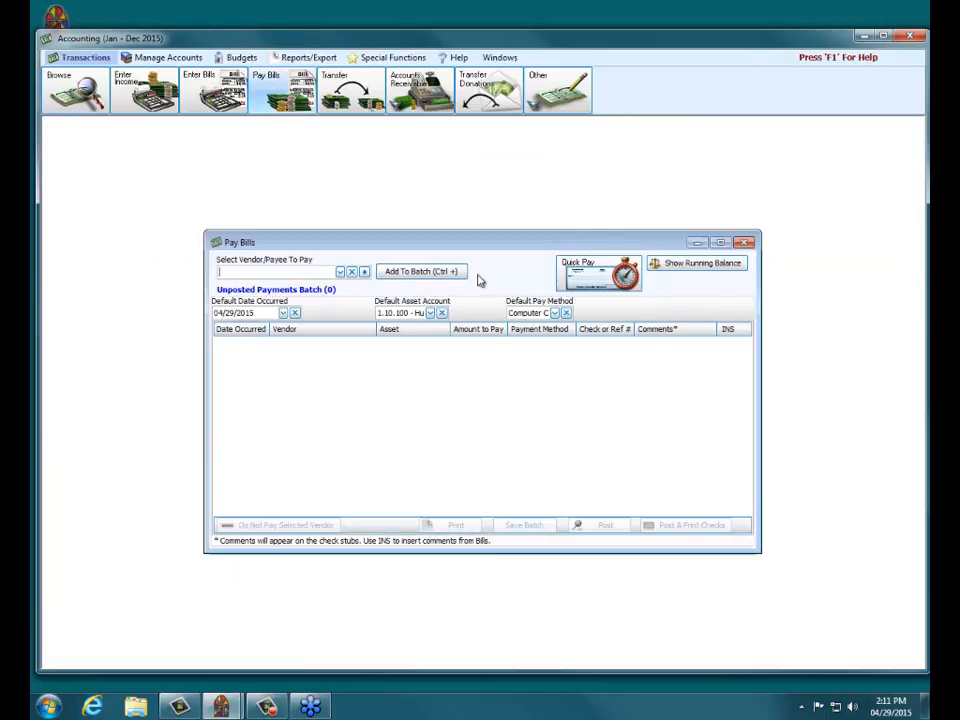
{"action": "left_click", "coordinate": [598, 273]}
{"action": "left_click", "coordinate": [596, 336]}
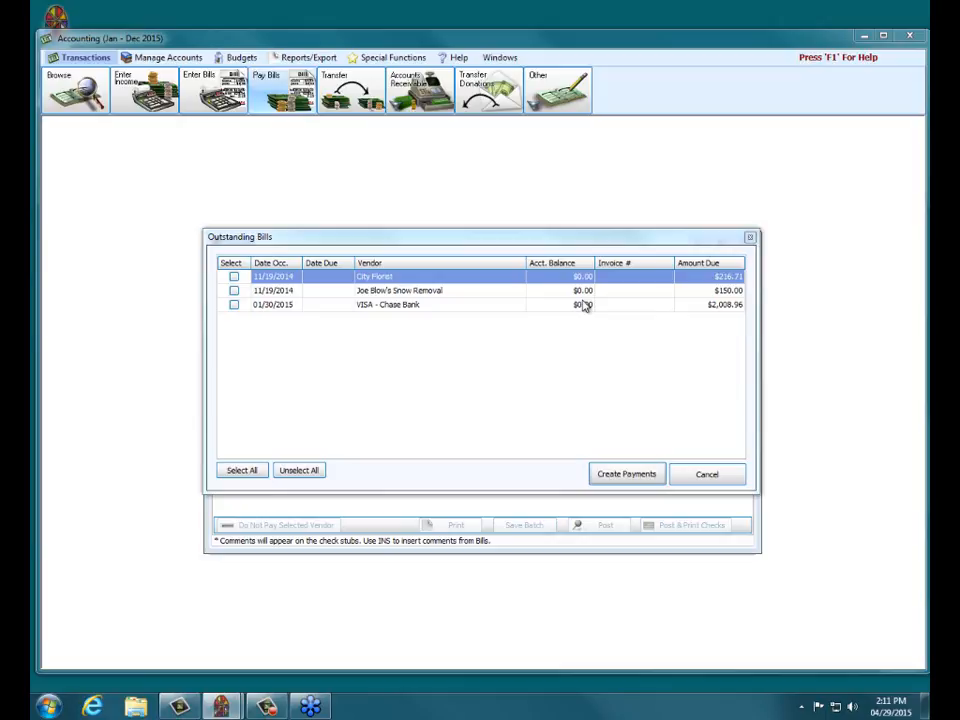
{"action": "left_click", "coordinate": [712, 486]}
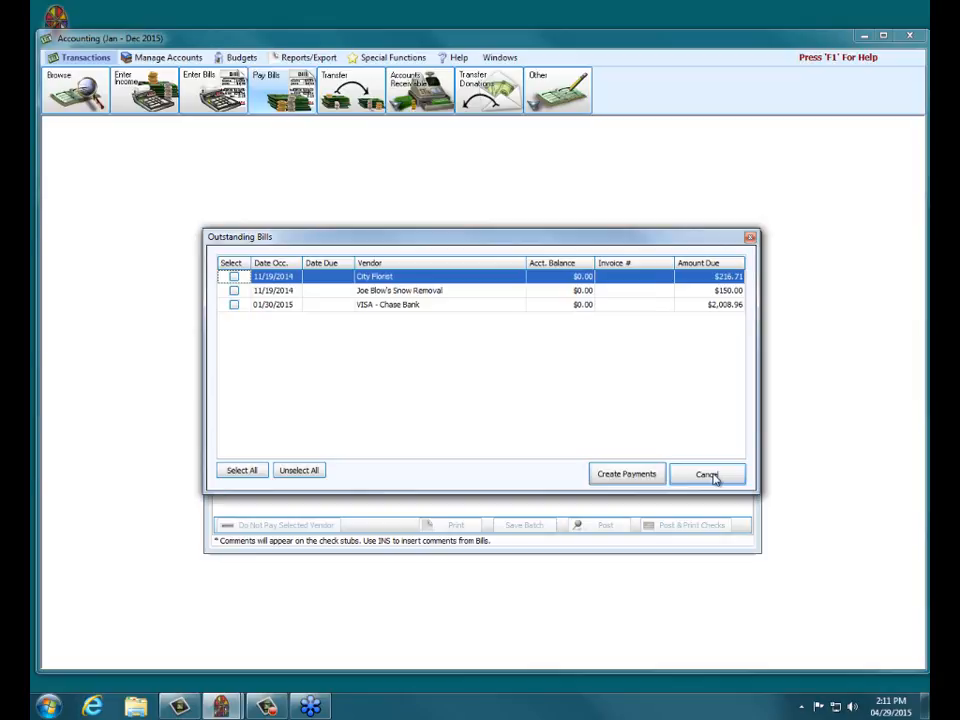
{"action": "left_click", "coordinate": [712, 476]}
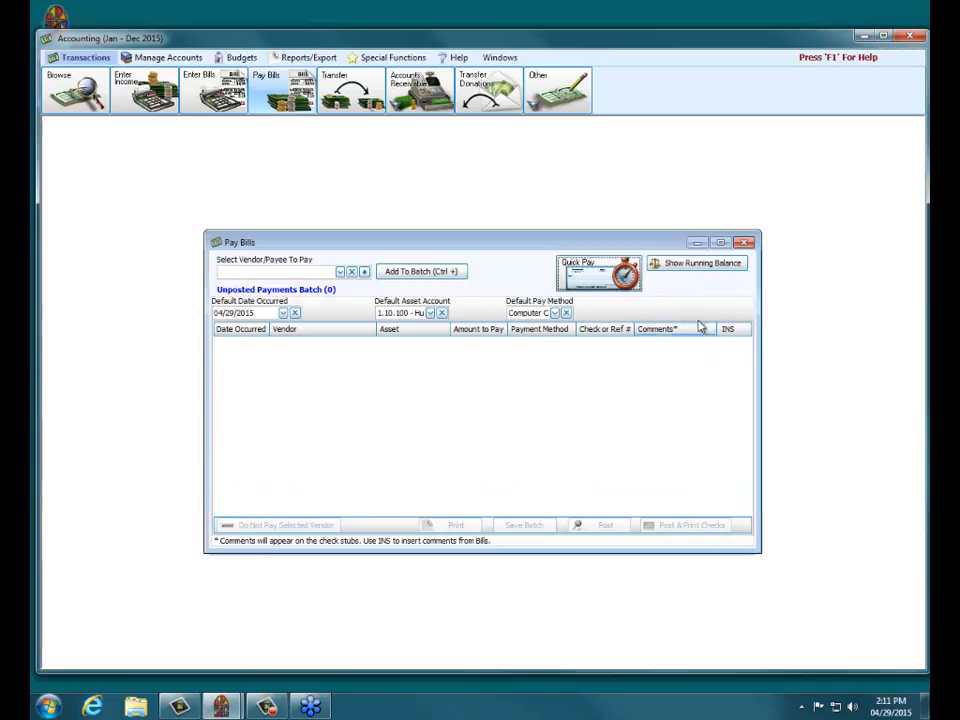
{"action": "left_click", "coordinate": [745, 243]}
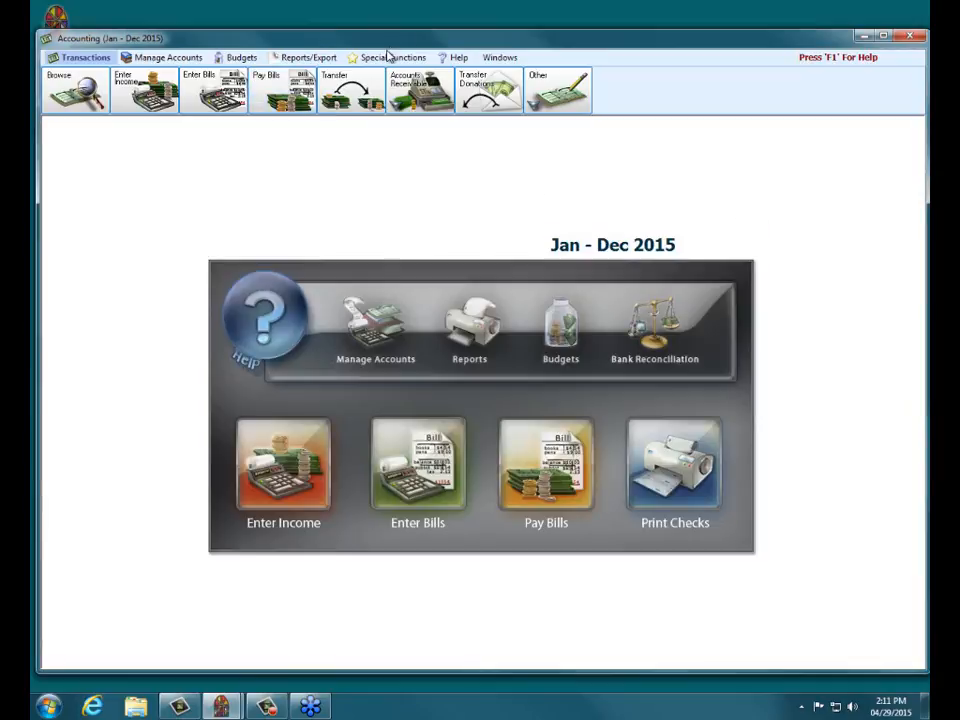
Step: Change to the existing accounting year 01/01/2014 thru 12/31/2014
{"action": "left_click", "coordinate": [388, 59]}
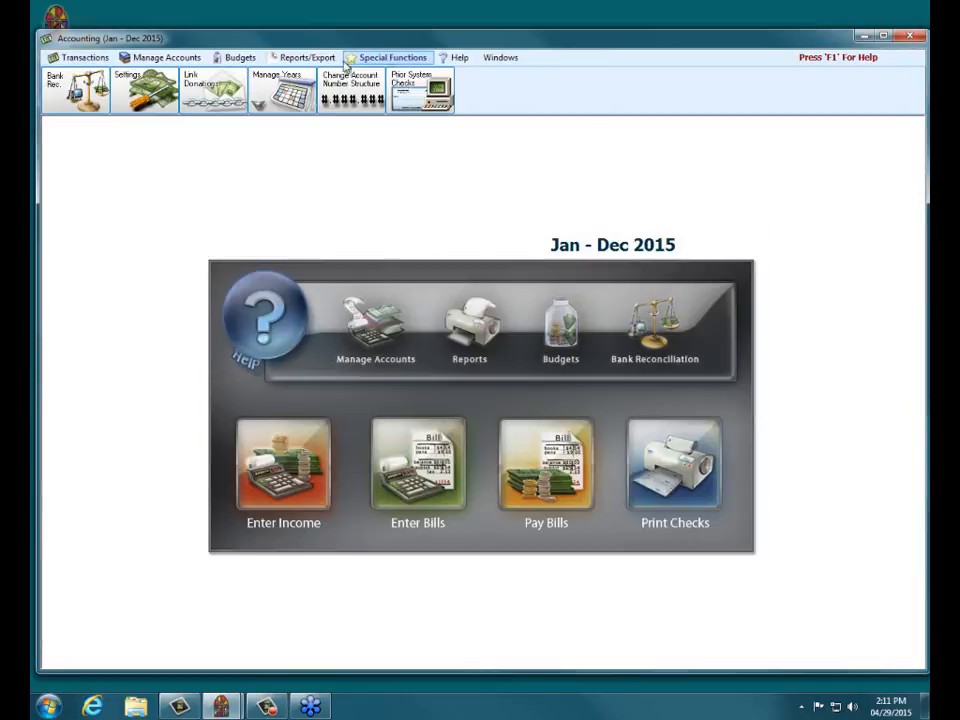
{"action": "left_click", "coordinate": [285, 88]}
{"action": "left_click", "coordinate": [312, 124]}
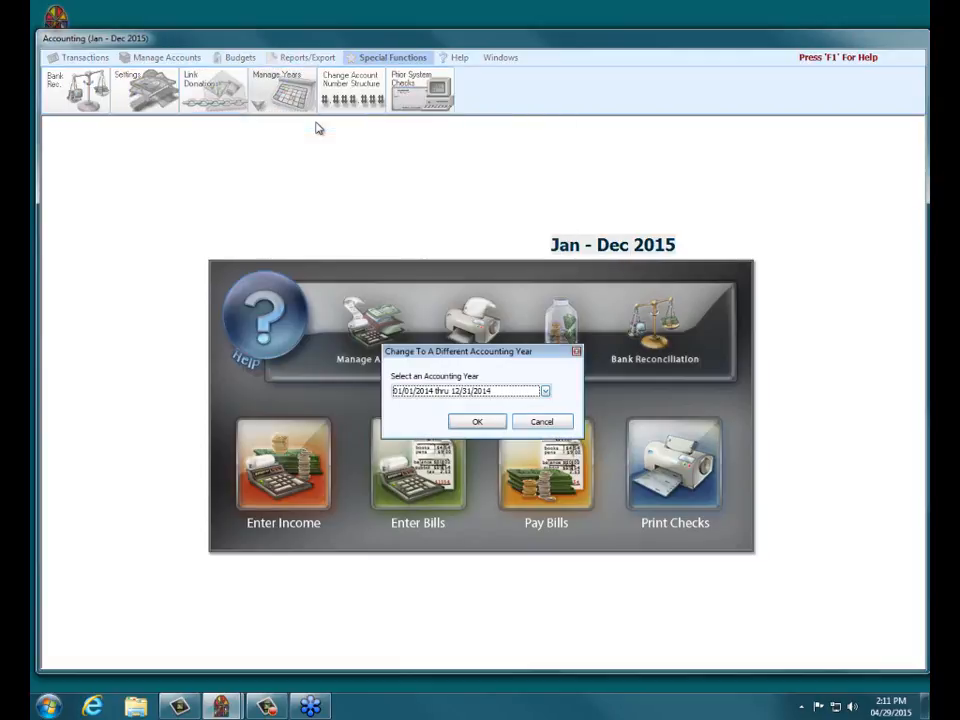
{"action": "left_click", "coordinate": [465, 428]}
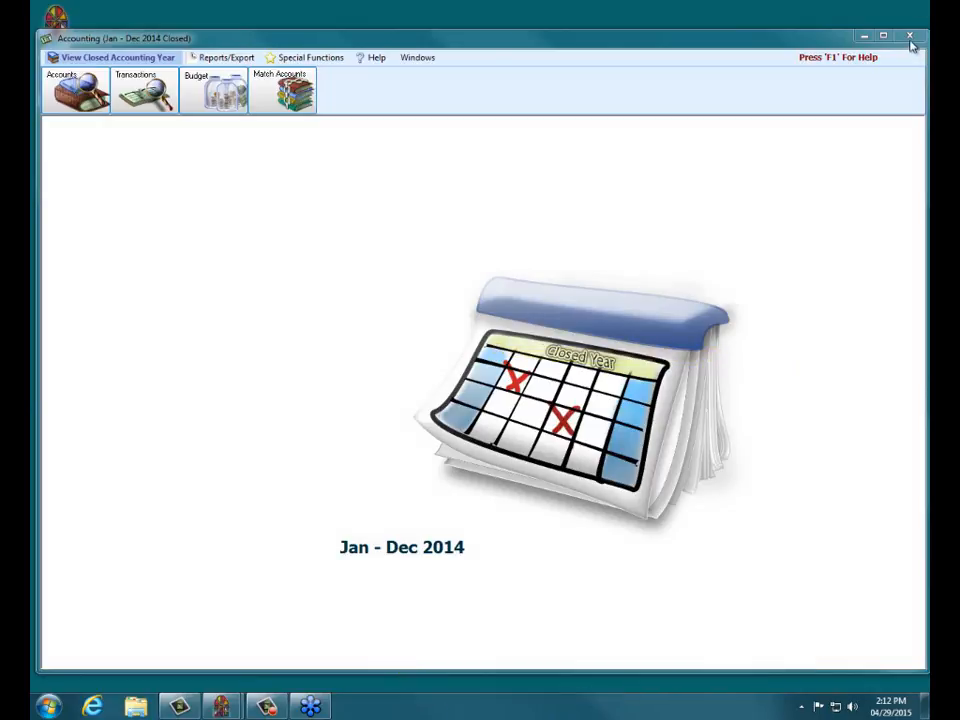
Step: Return to the accounting year 01/01/2015 thru 12/31/2015
{"action": "left_click", "coordinate": [293, 59]}
{"action": "left_click", "coordinate": [122, 98]}
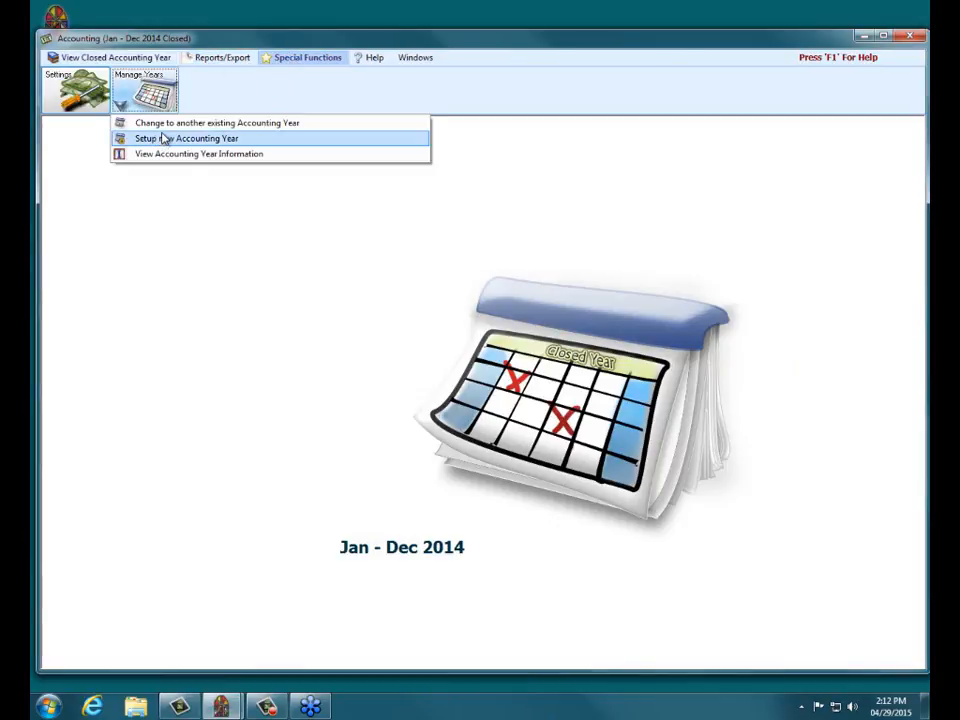
{"action": "left_click", "coordinate": [166, 124]}
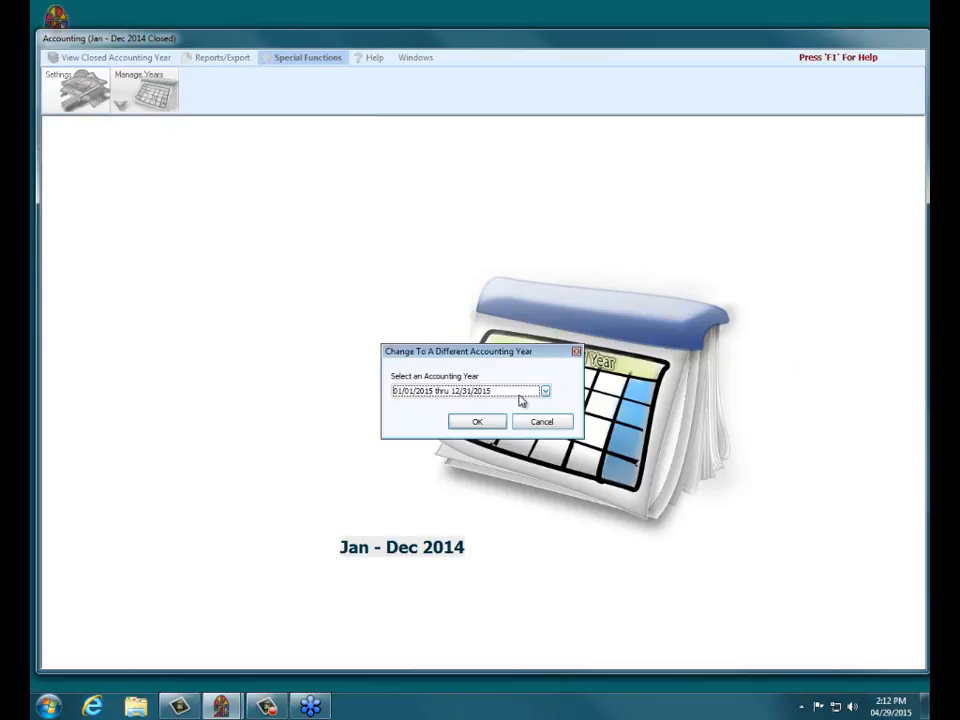
{"action": "left_click", "coordinate": [491, 422]}
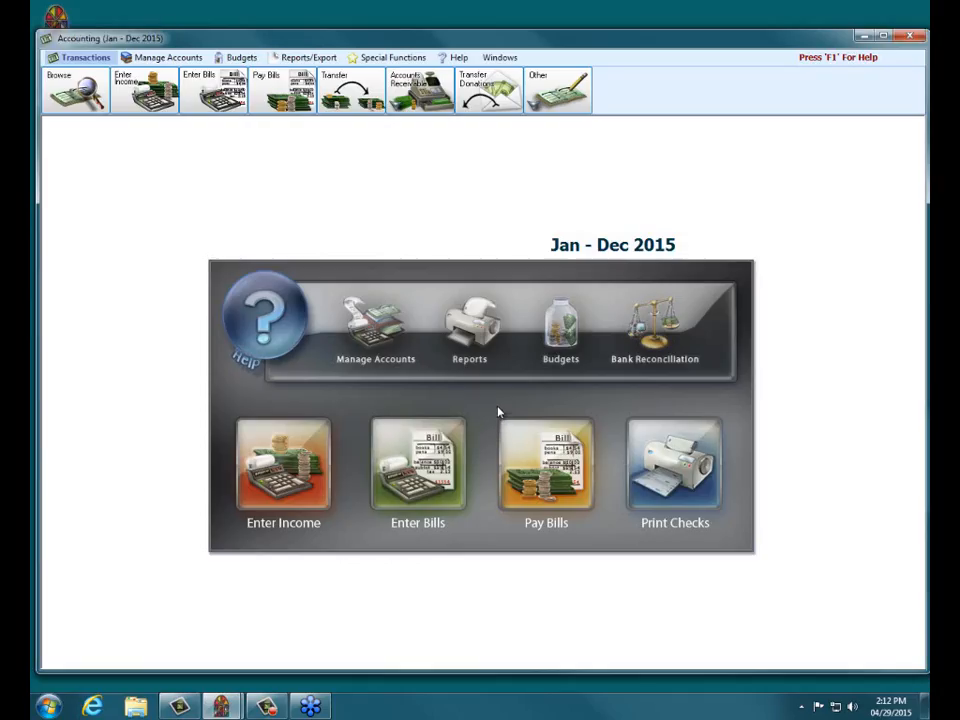
Step: Create payments for the outstanding 11/19/2014 bills of City Florist and Joe Blow's Snow Removal through Quick Pay
{"action": "left_click", "coordinate": [534, 480]}
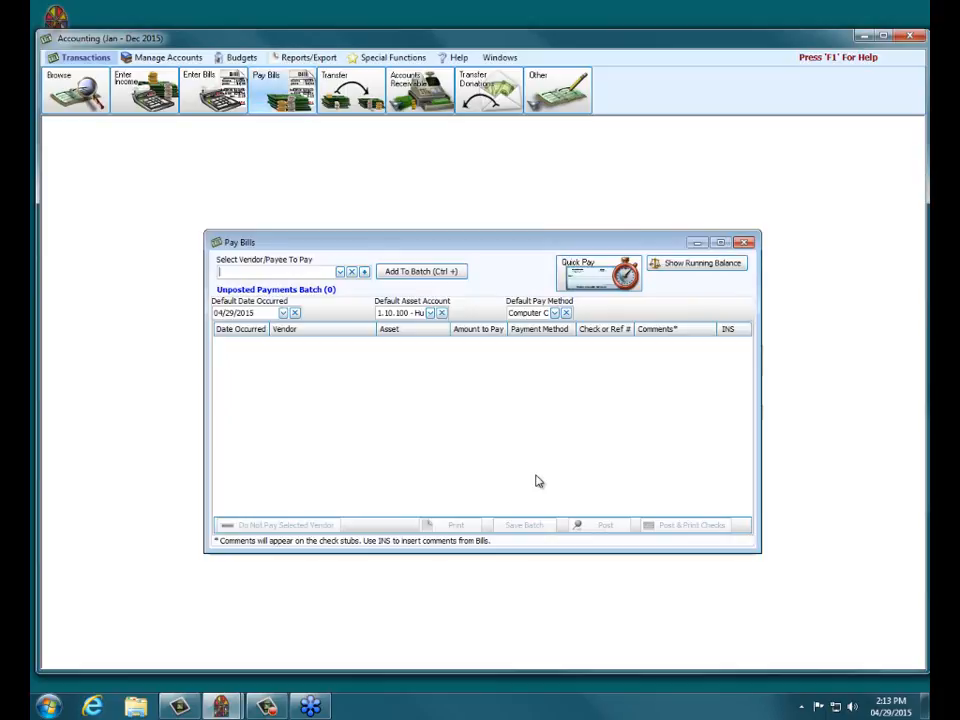
{"action": "left_click", "coordinate": [580, 283]}
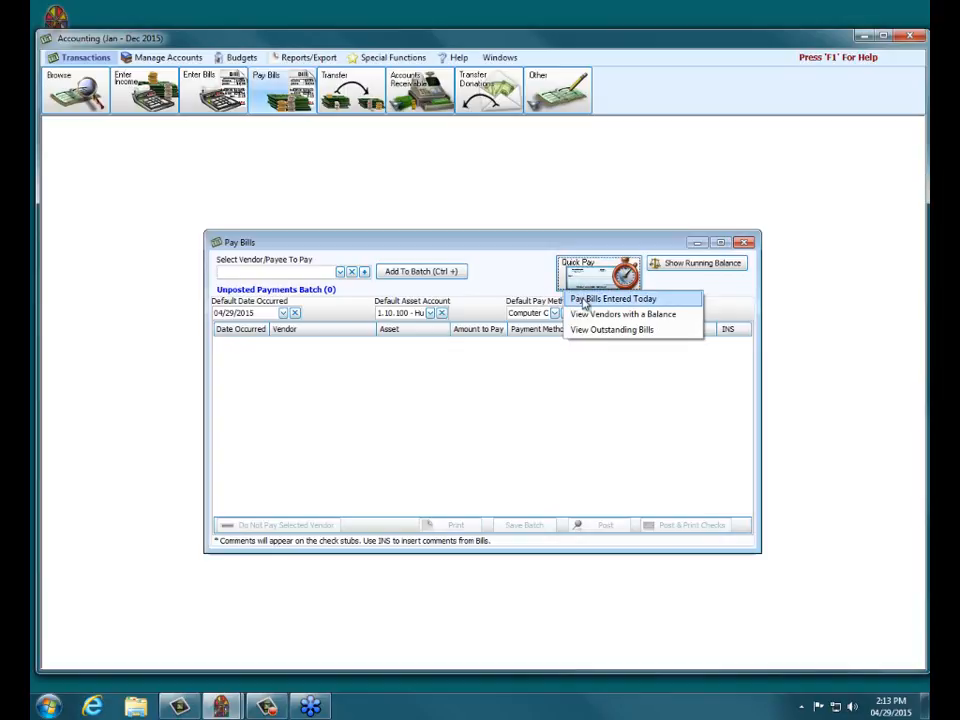
{"action": "left_click", "coordinate": [585, 330]}
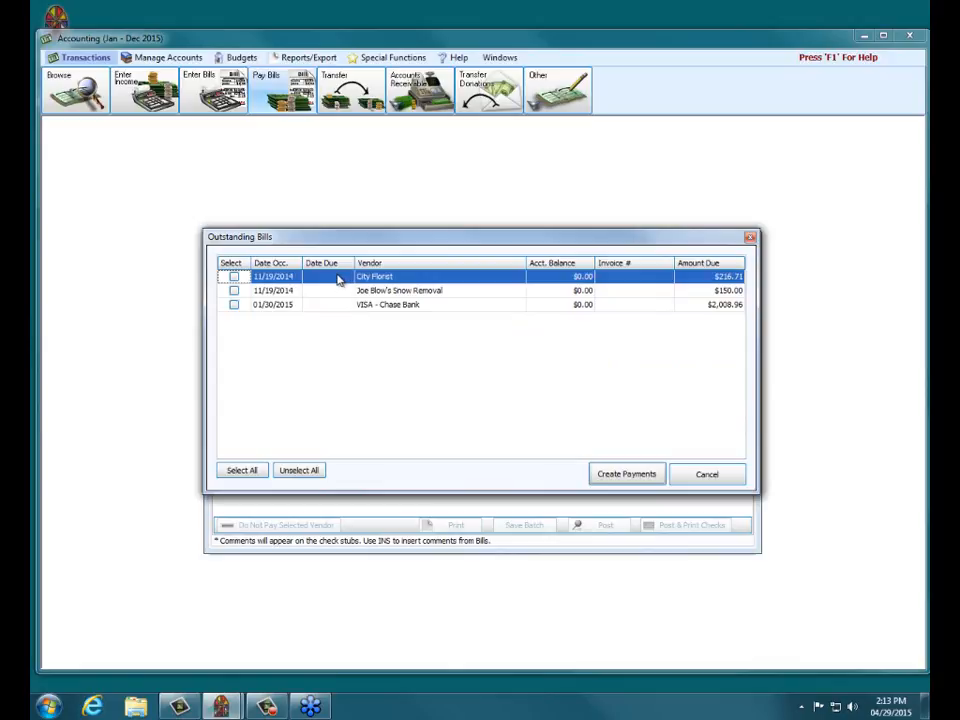
{"action": "left_click", "coordinate": [234, 281]}
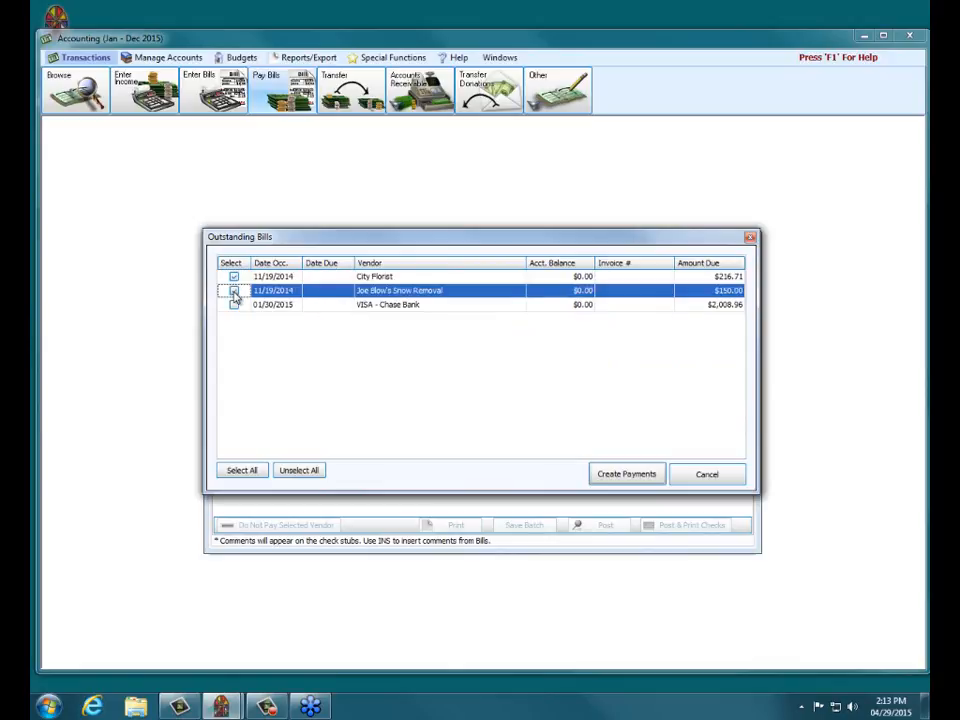
{"action": "left_click", "coordinate": [234, 292]}
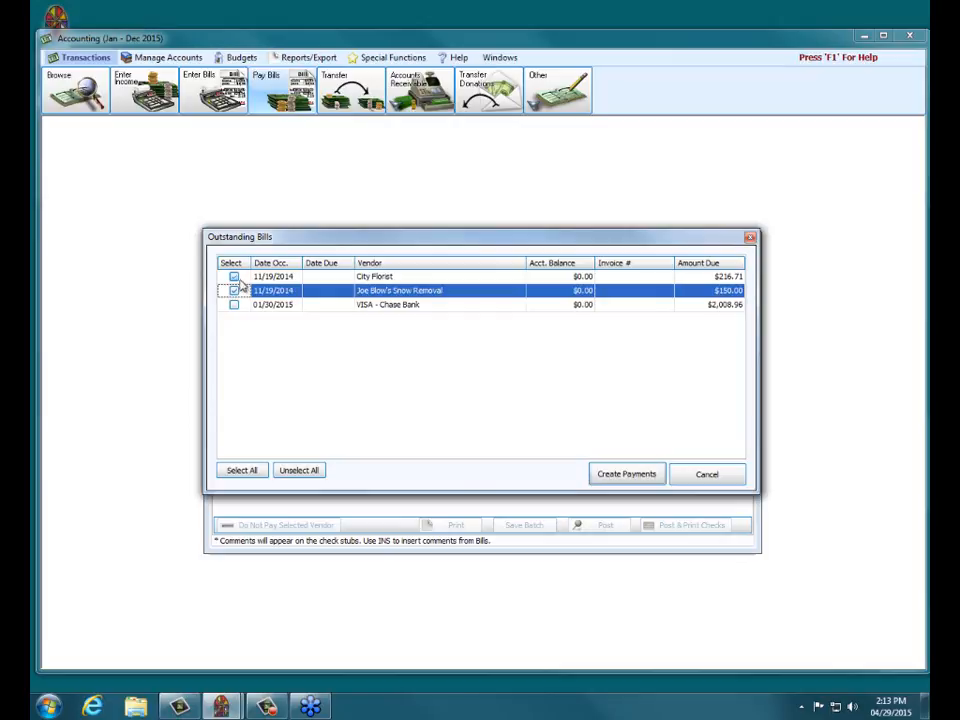
{"action": "left_click", "coordinate": [627, 474]}
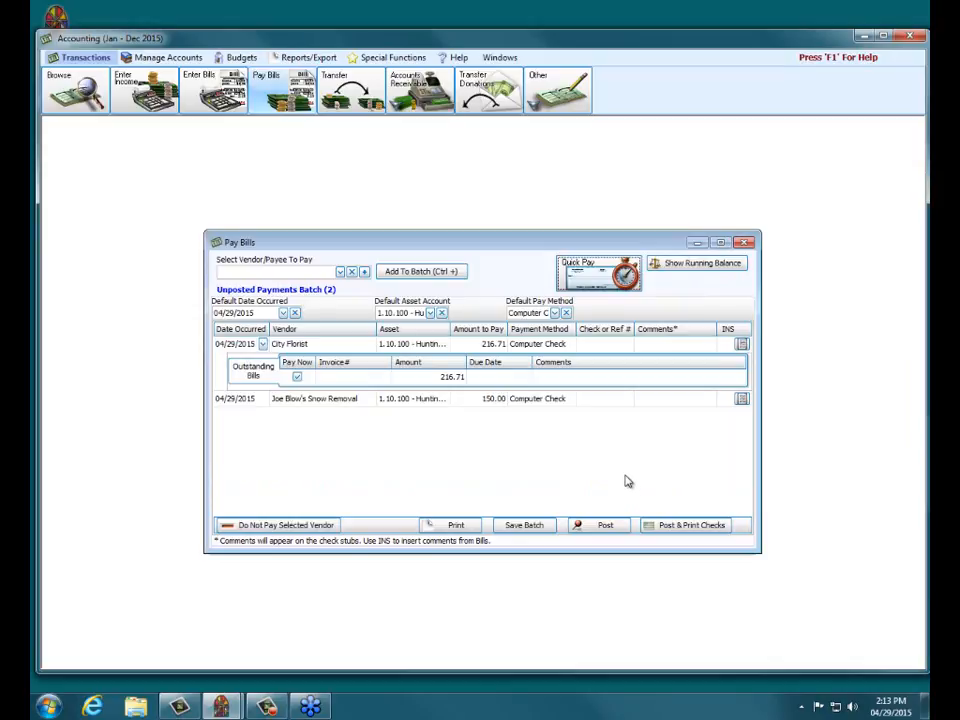
Step: Set the amount to pay to 1.00 for both City Florist and Joe Blow's Snow Removal in the unposted payments batch
{"action": "left_click", "coordinate": [298, 400]}
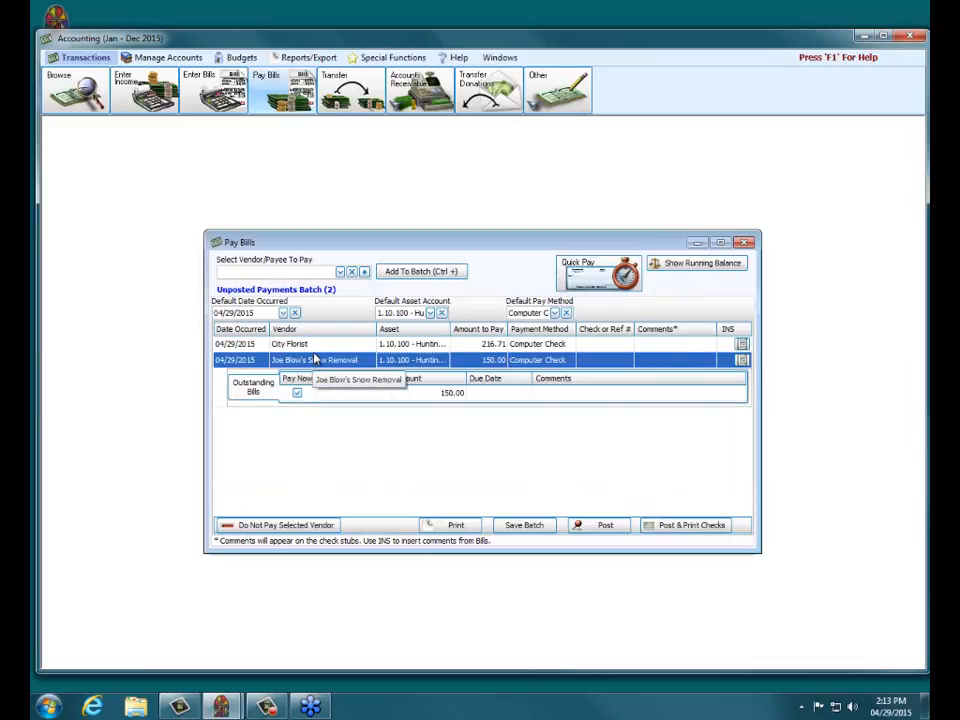
{"action": "left_click", "coordinate": [489, 344]}
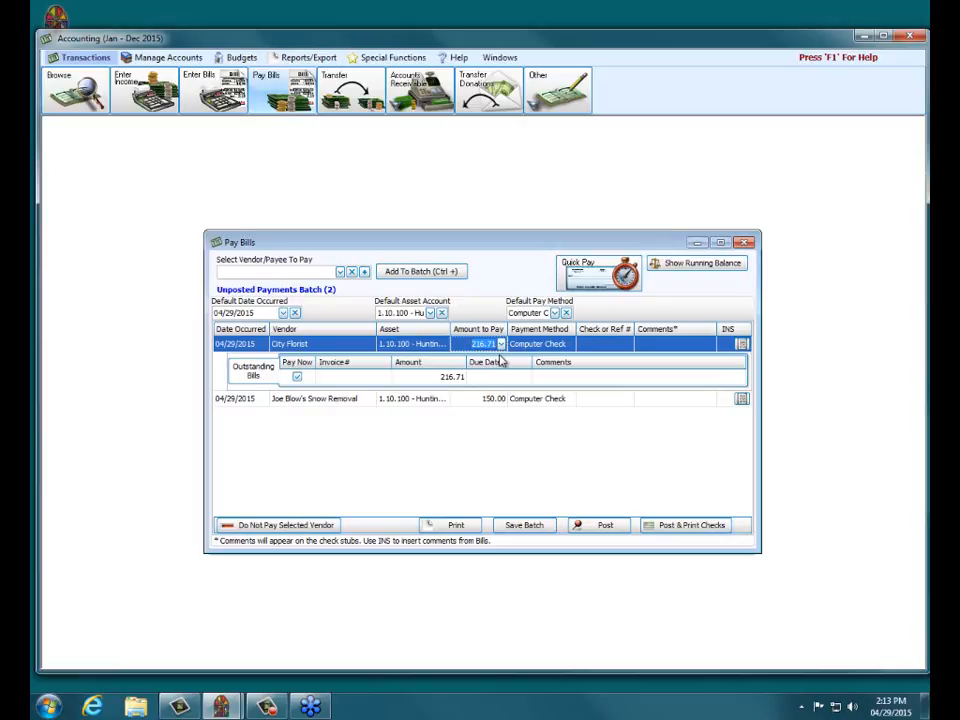
{"action": "type", "text": "1"}
{"action": "left_click", "coordinate": [490, 398]}
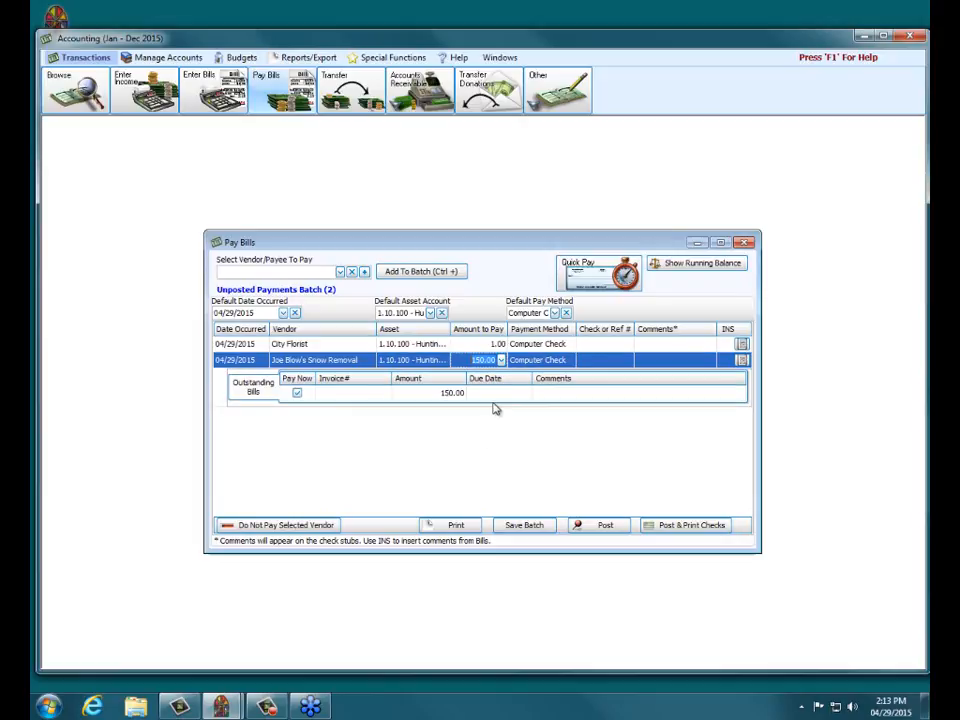
{"action": "type", "text": "1"}
Step: Set the batch's default pay method to Cash and post the payments without printing
{"action": "left_click", "coordinate": [555, 313]}
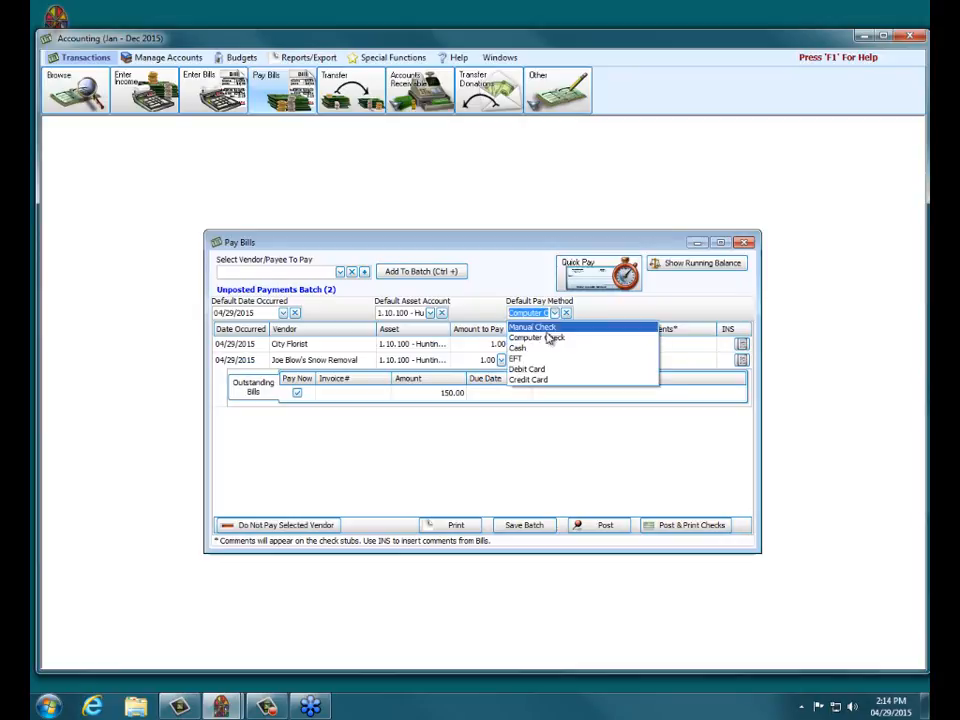
{"action": "left_click", "coordinate": [542, 347]}
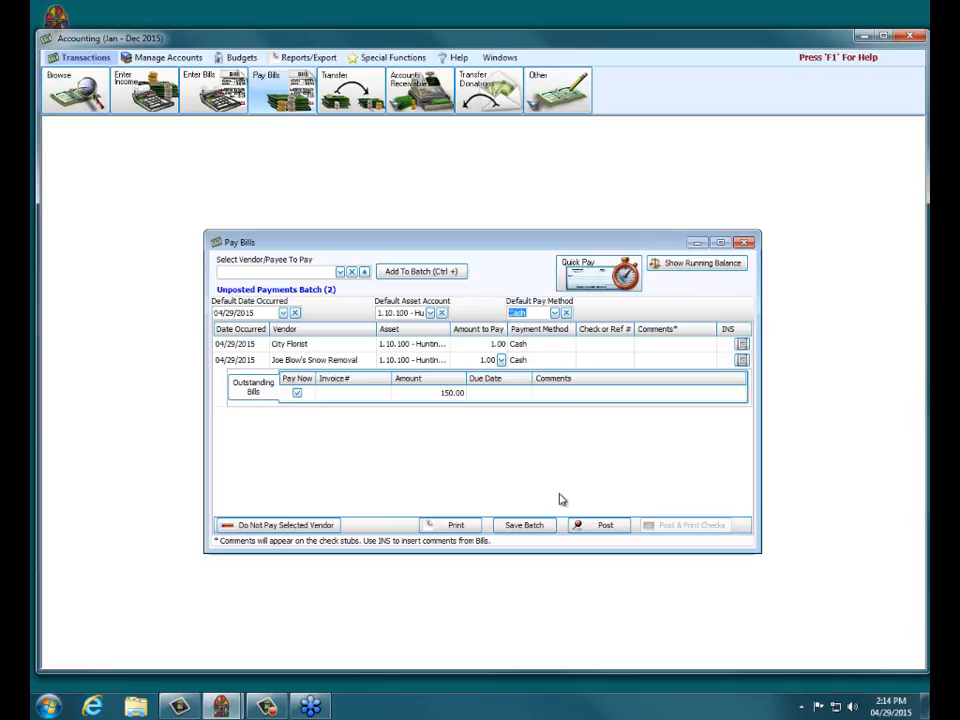
{"action": "left_click", "coordinate": [612, 529]}
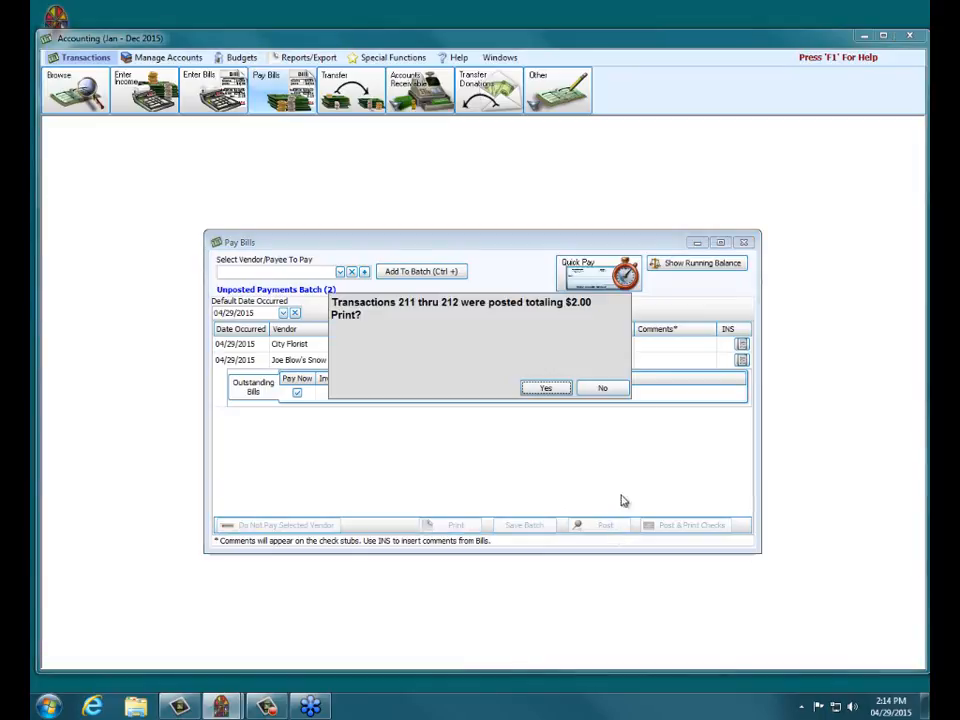
{"action": "left_click", "coordinate": [603, 388]}
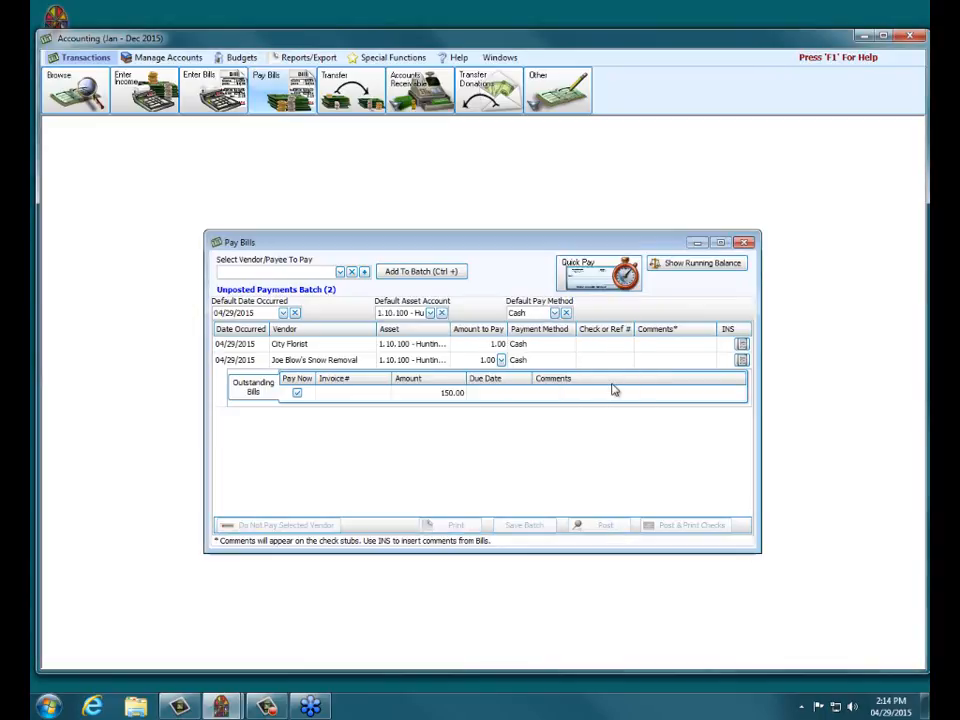
Step: Review the remaining outstanding bills through Quick Pay without creating payments, and close Pay Bills
{"action": "left_click", "coordinate": [619, 272]}
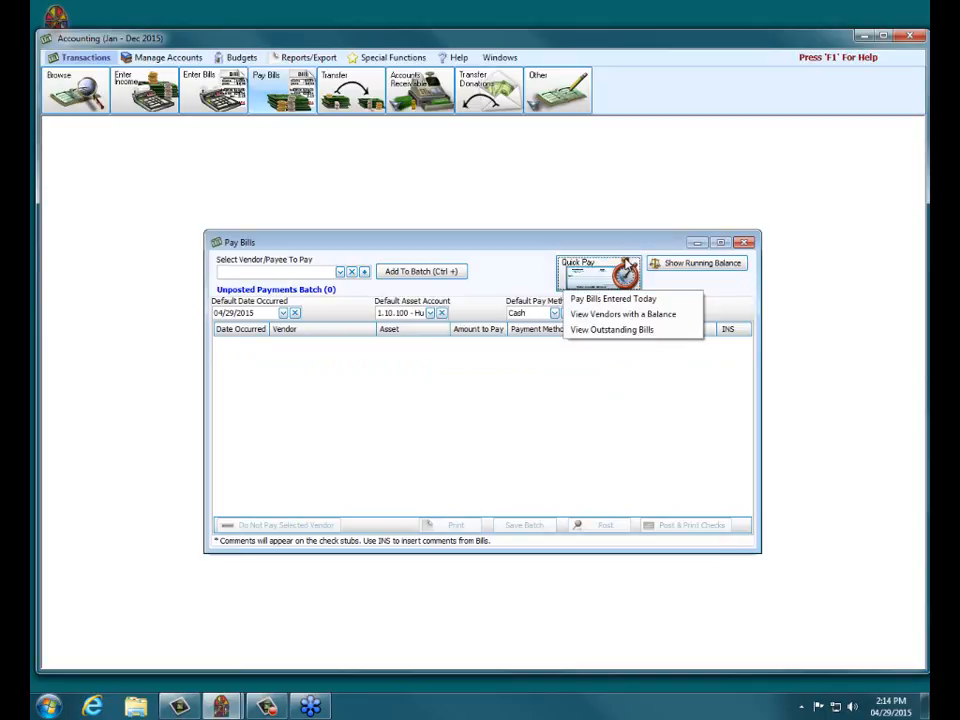
{"action": "left_click", "coordinate": [626, 330]}
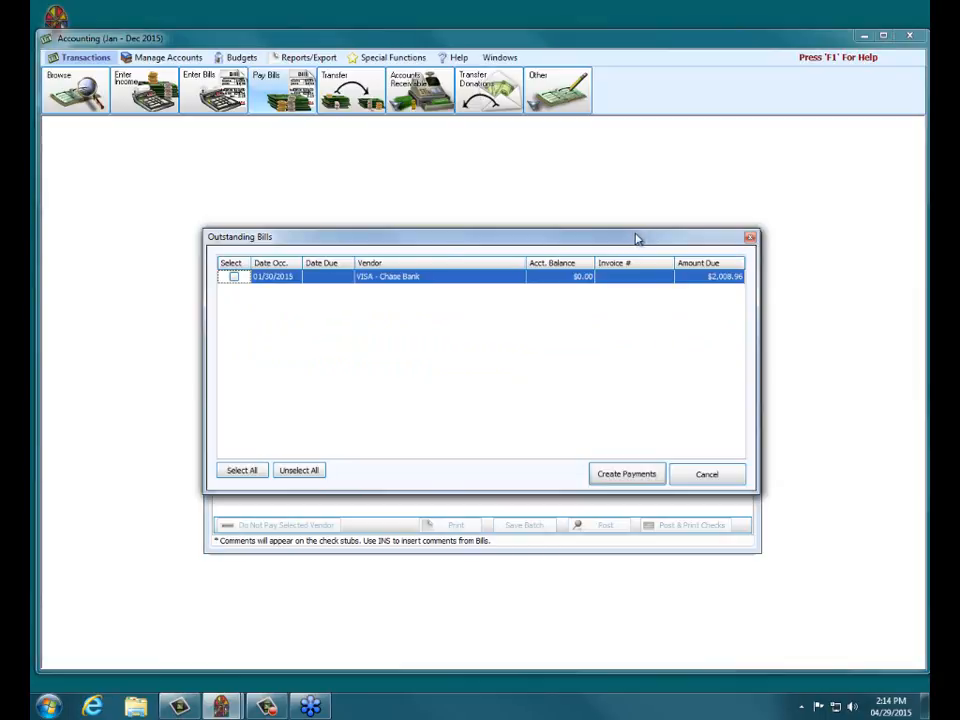
{"action": "left_click", "coordinate": [722, 474]}
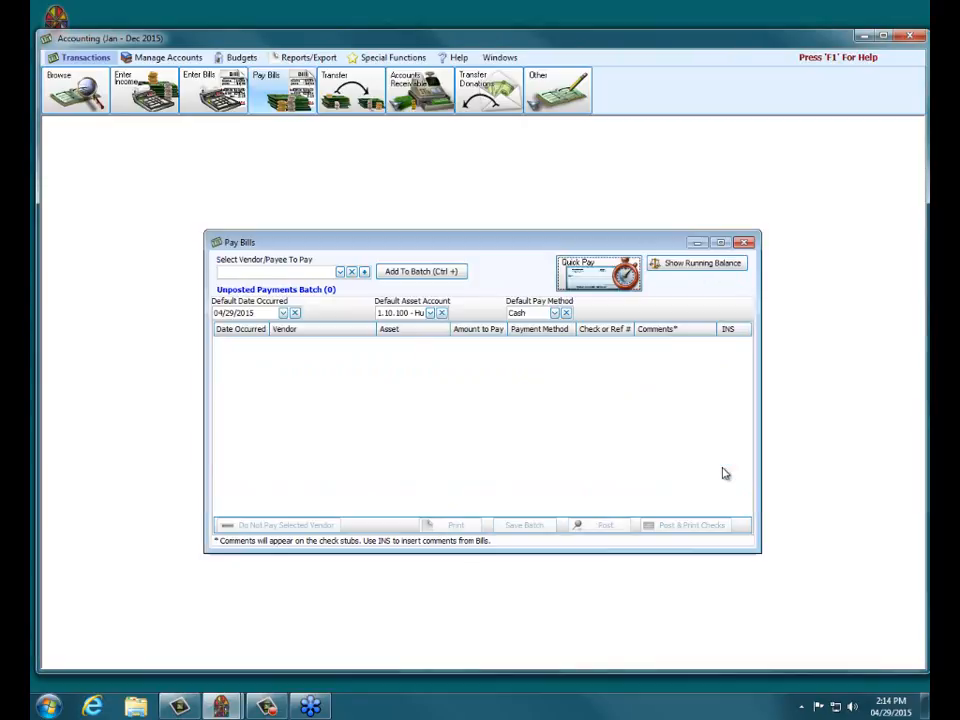
{"action": "left_click", "coordinate": [744, 243]}
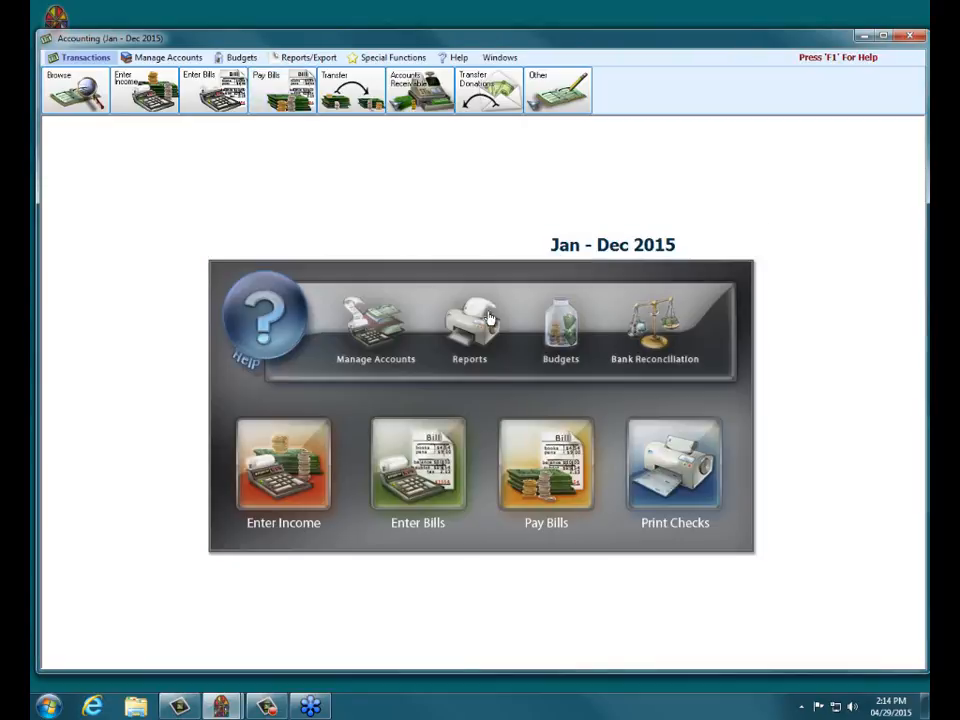
Step: Look up the City Florist account in the Chart of Accounts and view its monthly balances
{"action": "left_click", "coordinate": [372, 324]}
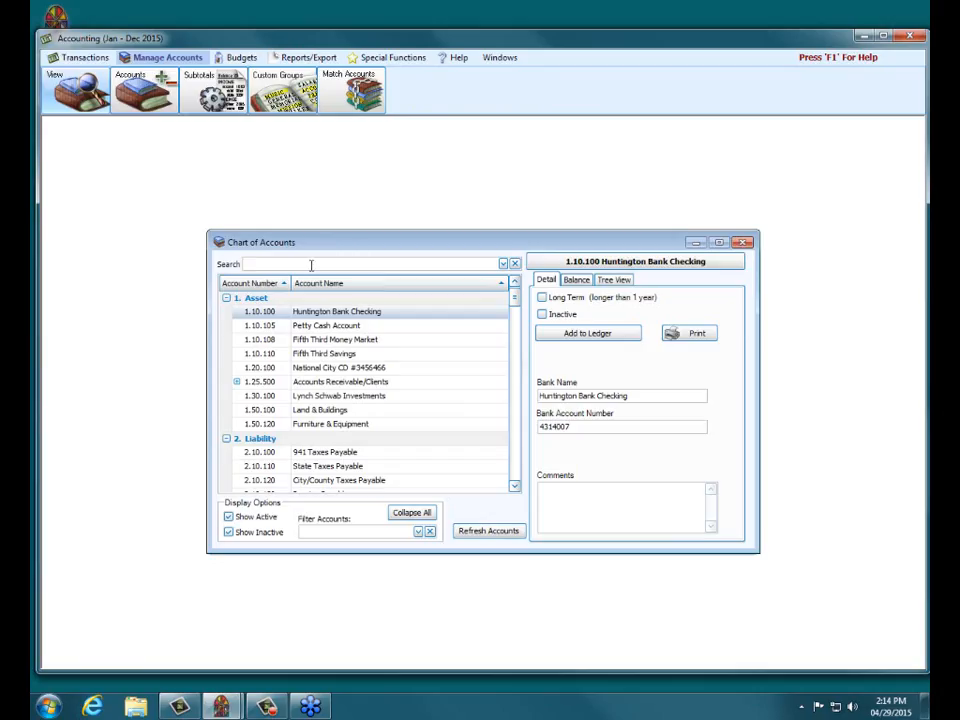
{"action": "type", "text": "city"}
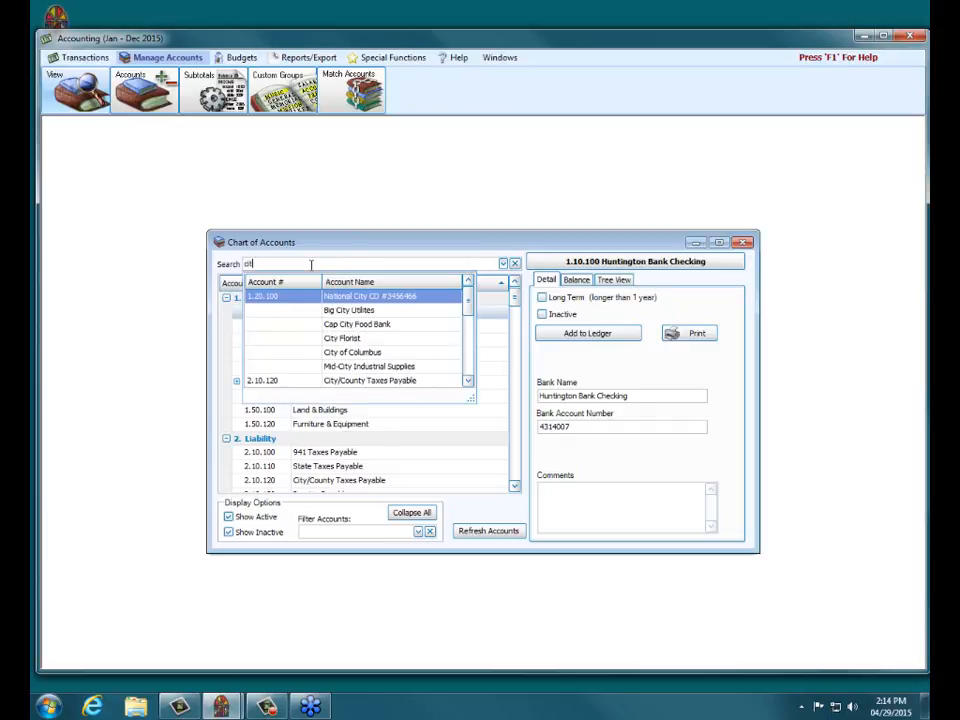
{"action": "left_click", "coordinate": [382, 339]}
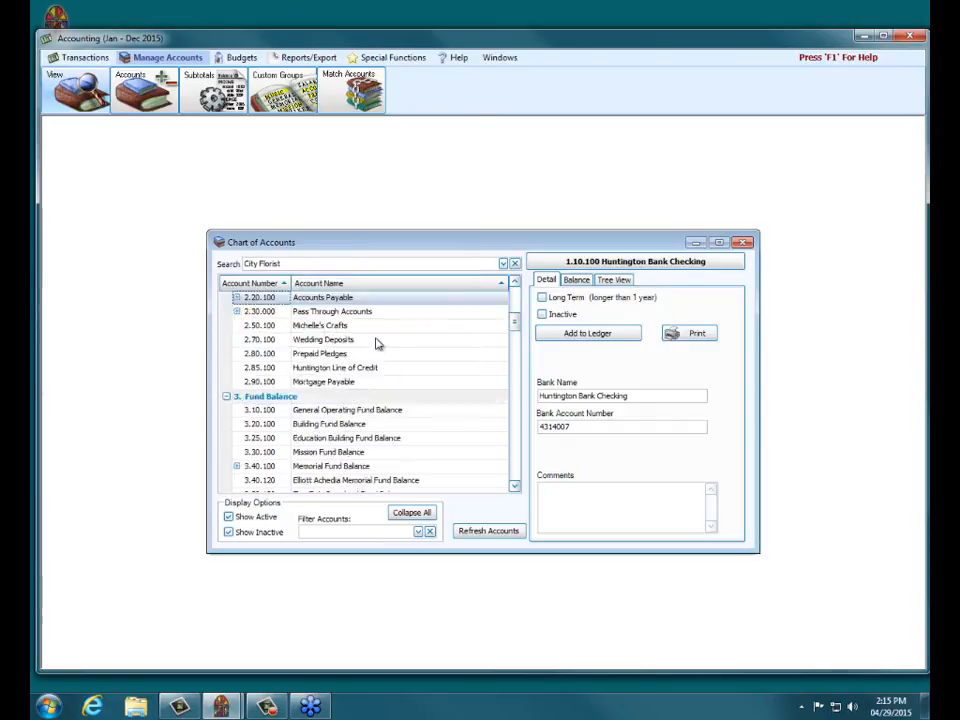
{"action": "left_click", "coordinate": [575, 282]}
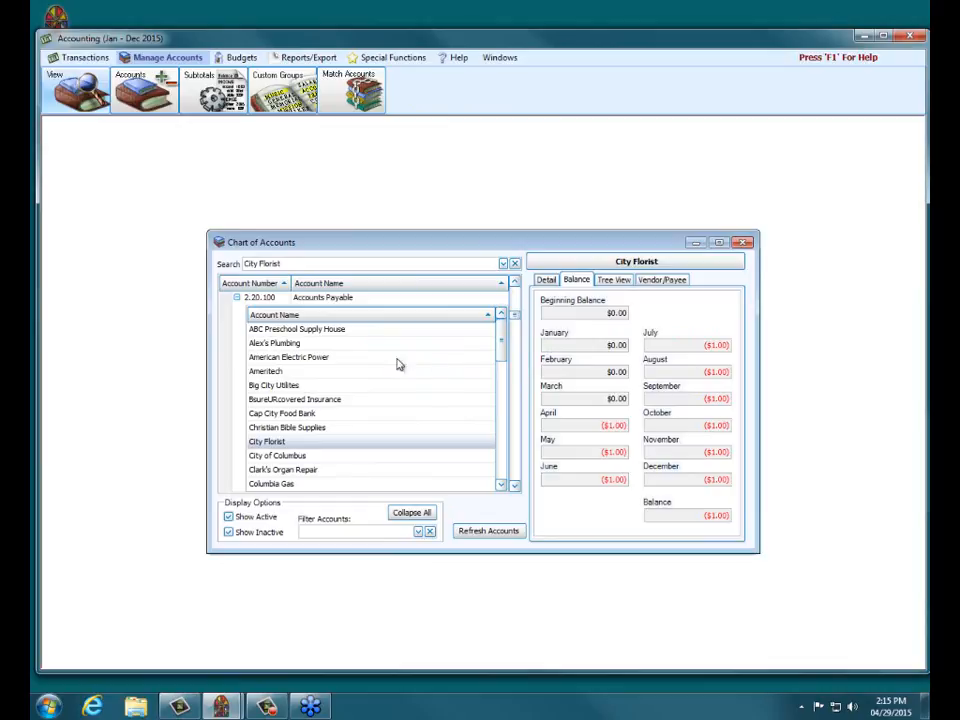
Step: Look up the balances of the Joe Blow's Snow Removal account and close the Chart of Accounts
{"action": "left_click", "coordinate": [515, 265]}
{"action": "type", "text": "Joe B"}
{"action": "left_click", "coordinate": [364, 302]}
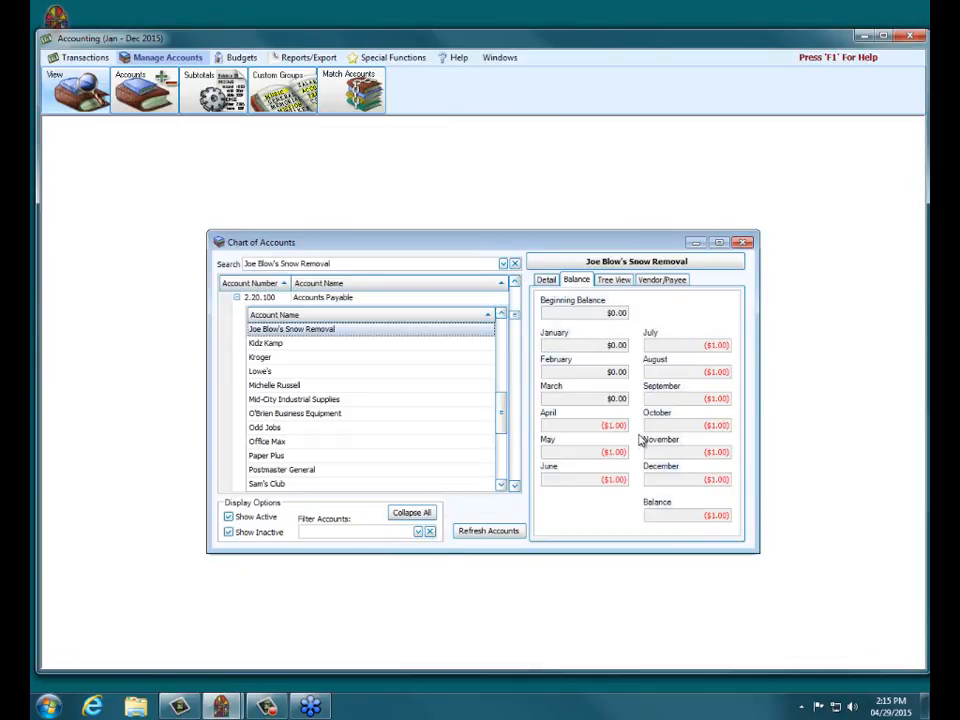
{"action": "left_click", "coordinate": [742, 244]}
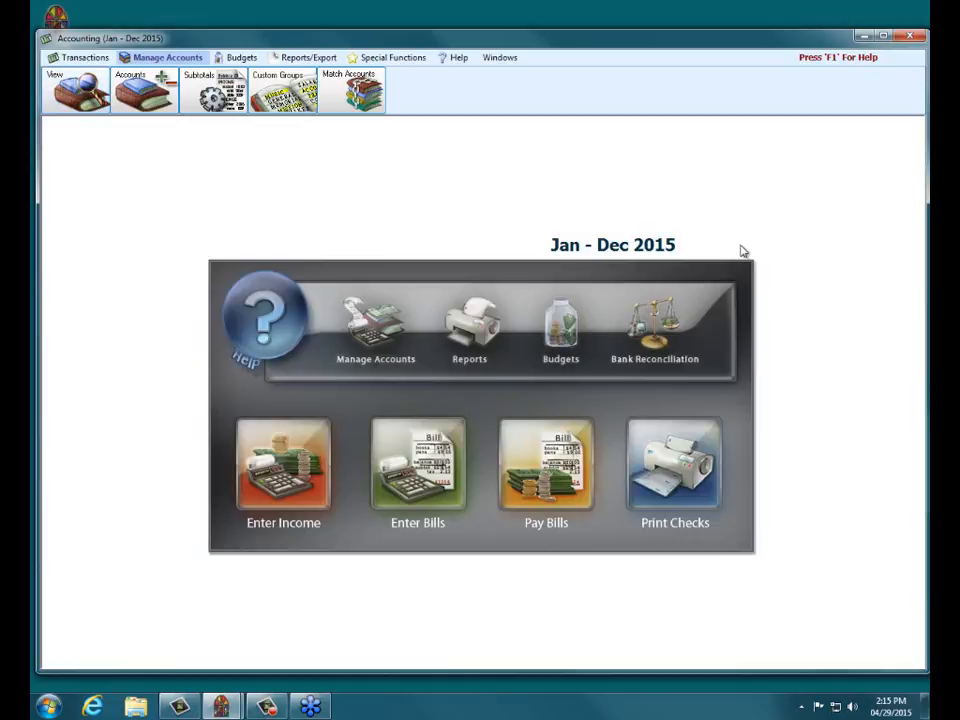
Step: Start an asset adjustment that increases Huntington Bank Checking by 1.00
{"action": "left_click", "coordinate": [86, 58]}
{"action": "left_click", "coordinate": [555, 95]}
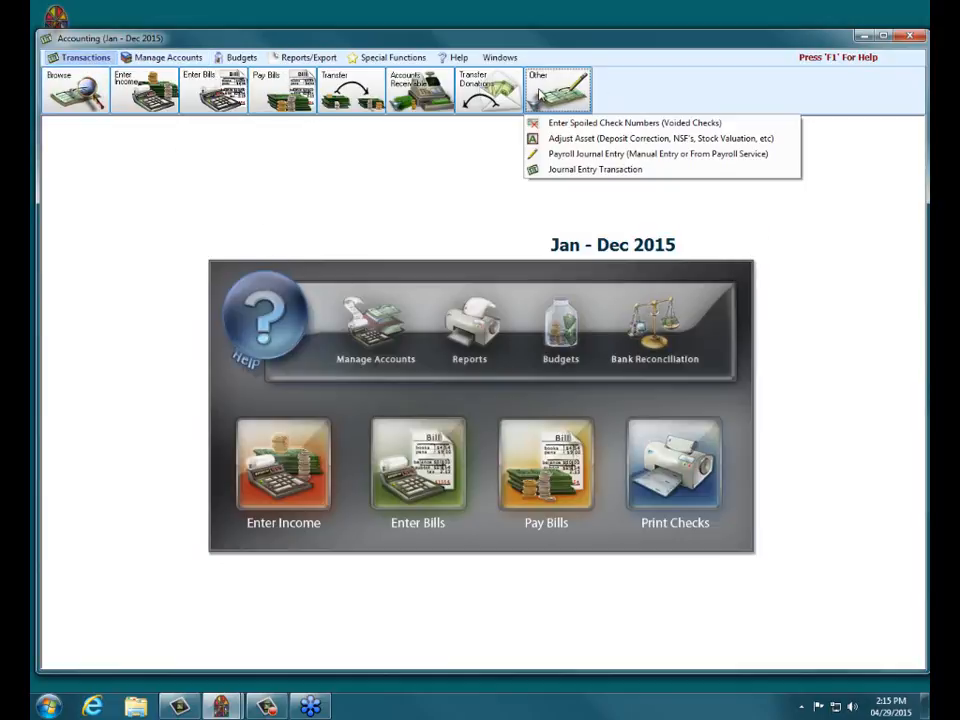
{"action": "left_click", "coordinate": [576, 140]}
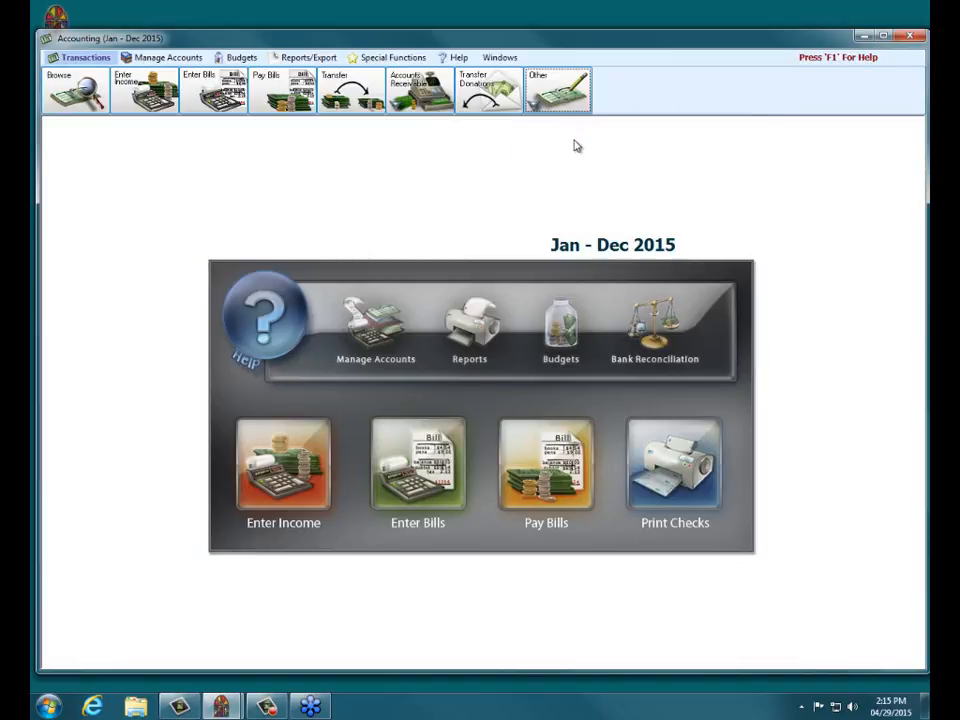
{"action": "left_click", "coordinate": [591, 288]}
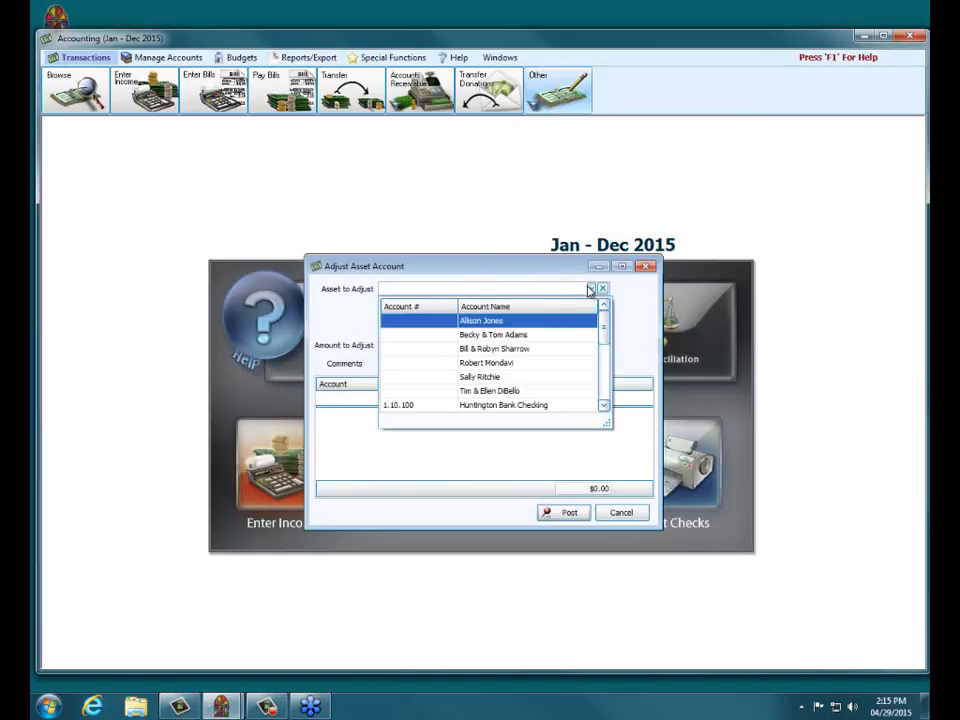
{"action": "left_click", "coordinate": [494, 405]}
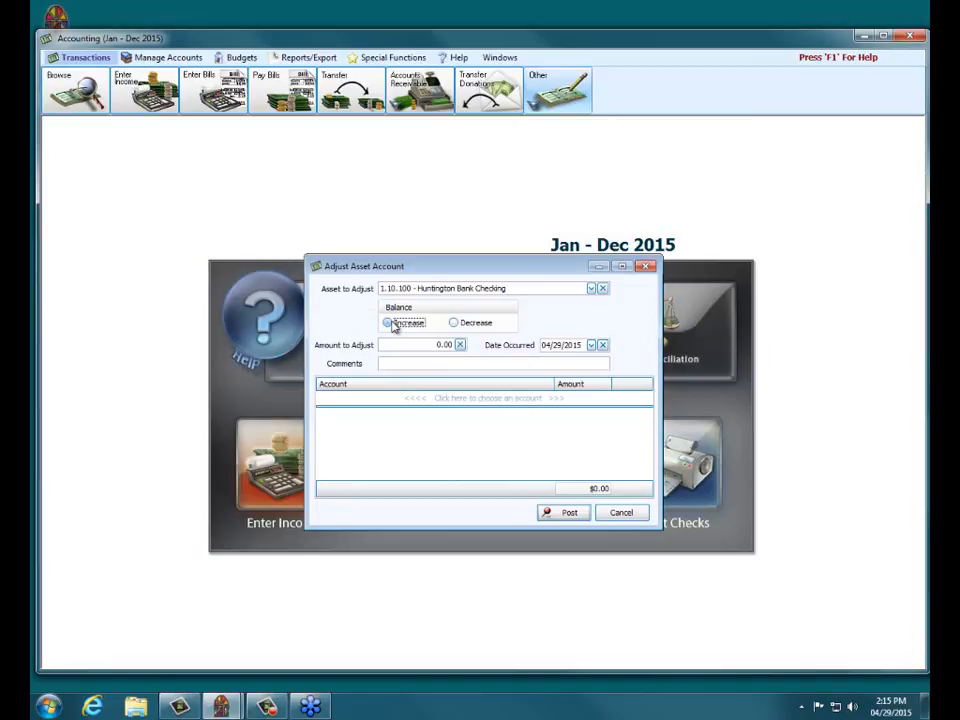
{"action": "left_click", "coordinate": [435, 344]}
{"action": "type", "text": "1.00"}
Step: Enter the comment "To adjust for pmt to clear 2014 bill." for the adjustment and copy it for reuse
{"action": "left_click", "coordinate": [488, 364]}
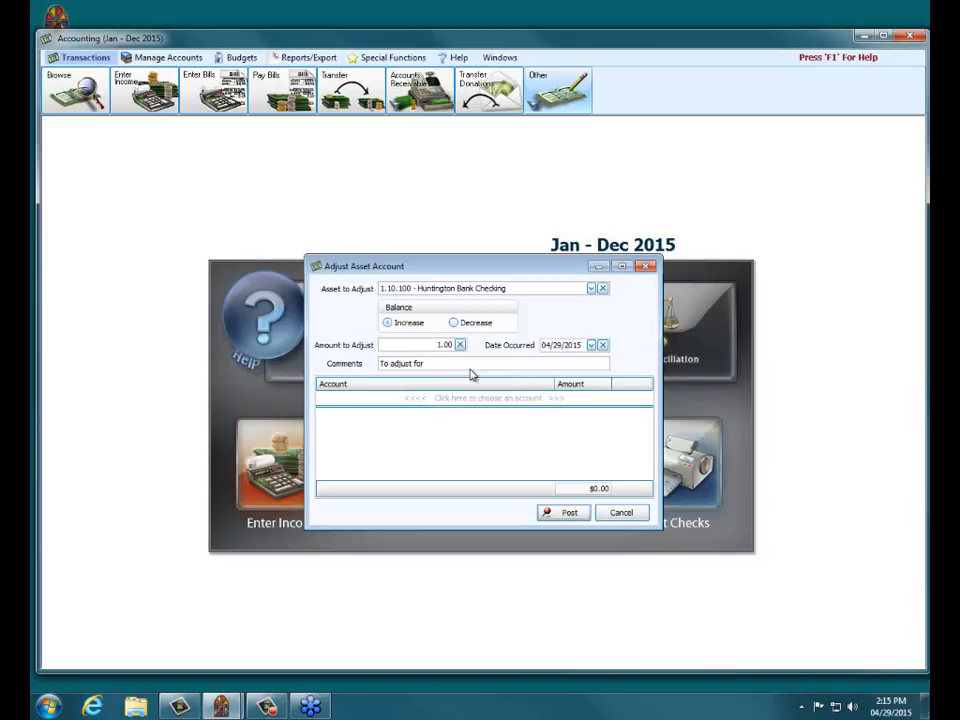
{"action": "type", "text": "To adjust for pmt to clear 2014 bill."}
{"action": "left_click_drag", "start_coordinate": [505, 366], "coordinate": [326, 368]}
{"action": "right_click", "coordinate": [424, 366]}
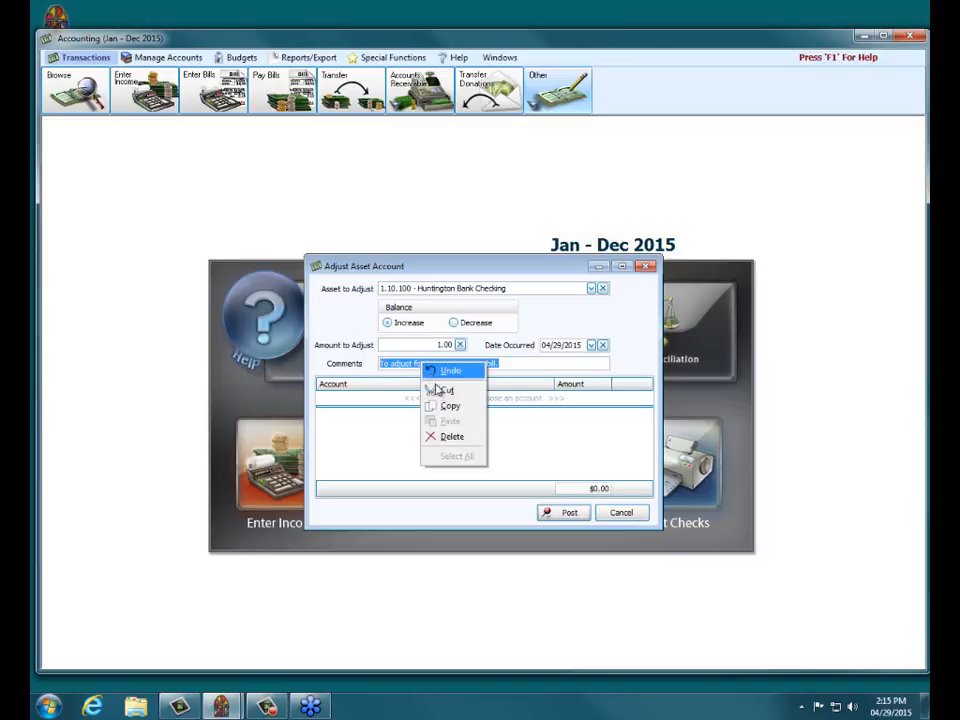
{"action": "left_click", "coordinate": [446, 405]}
Step: Allocate 1.00 of the adjustment to the City Florist account and post it without printing
{"action": "left_click", "coordinate": [437, 398]}
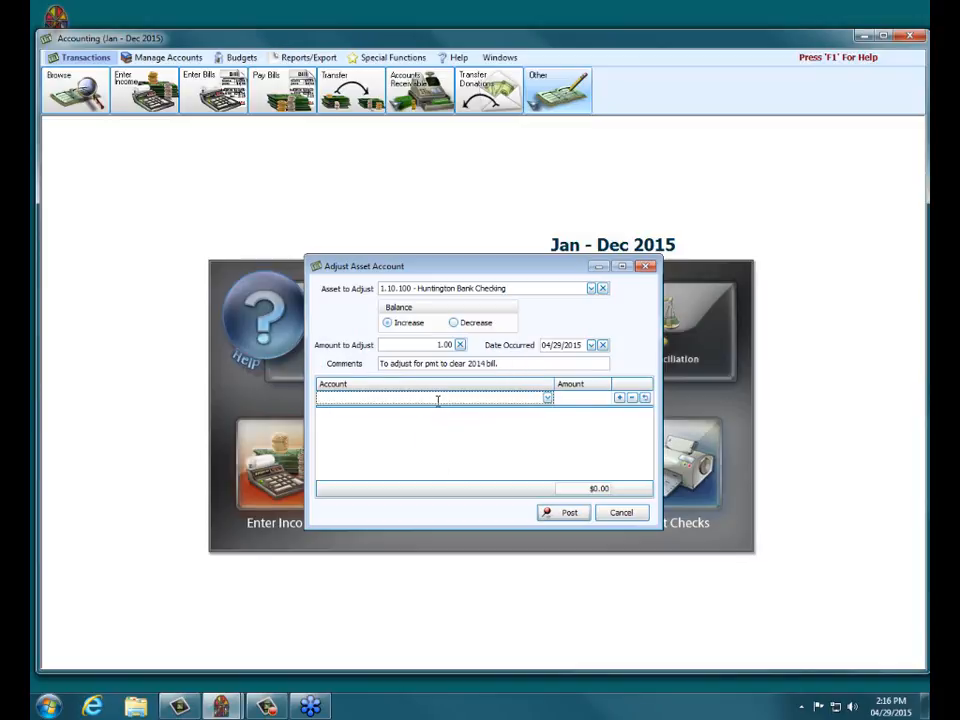
{"action": "type", "text": "city"}
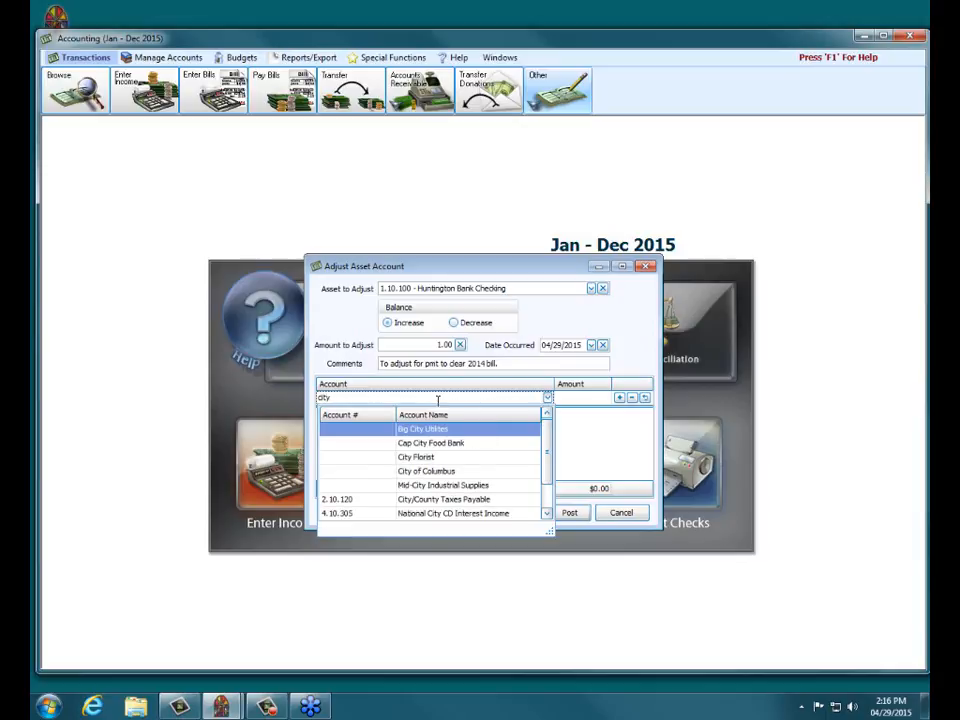
{"action": "key", "text": "Down"}
{"action": "key", "text": "Down"}
{"action": "key", "text": "Return"}
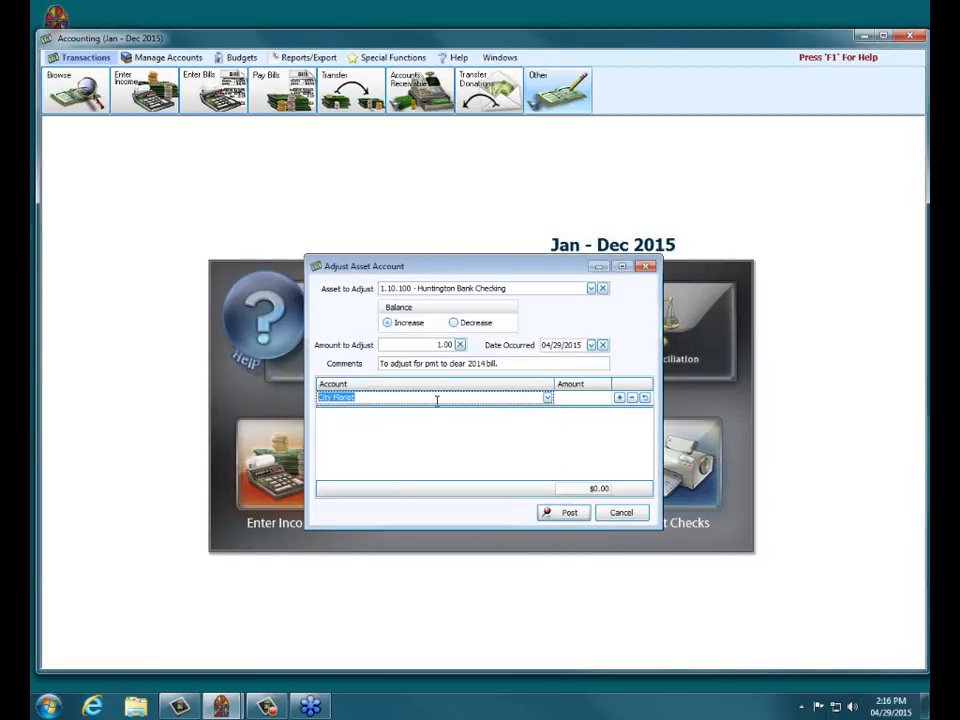
{"action": "left_click", "coordinate": [572, 405]}
{"action": "type", "text": "1.00"}
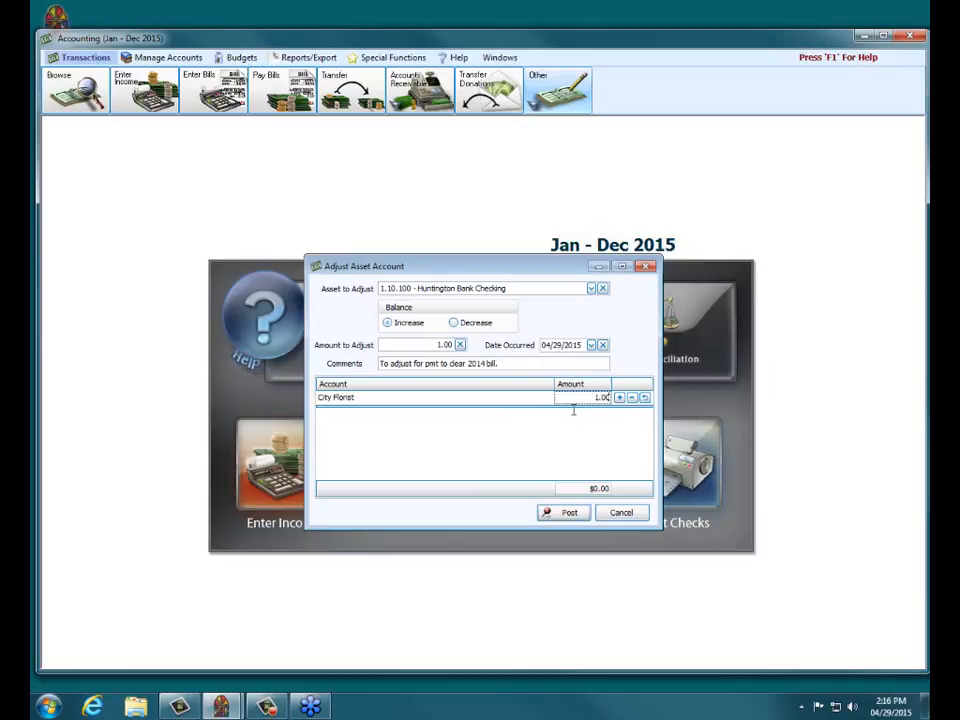
{"action": "left_click", "coordinate": [564, 511]}
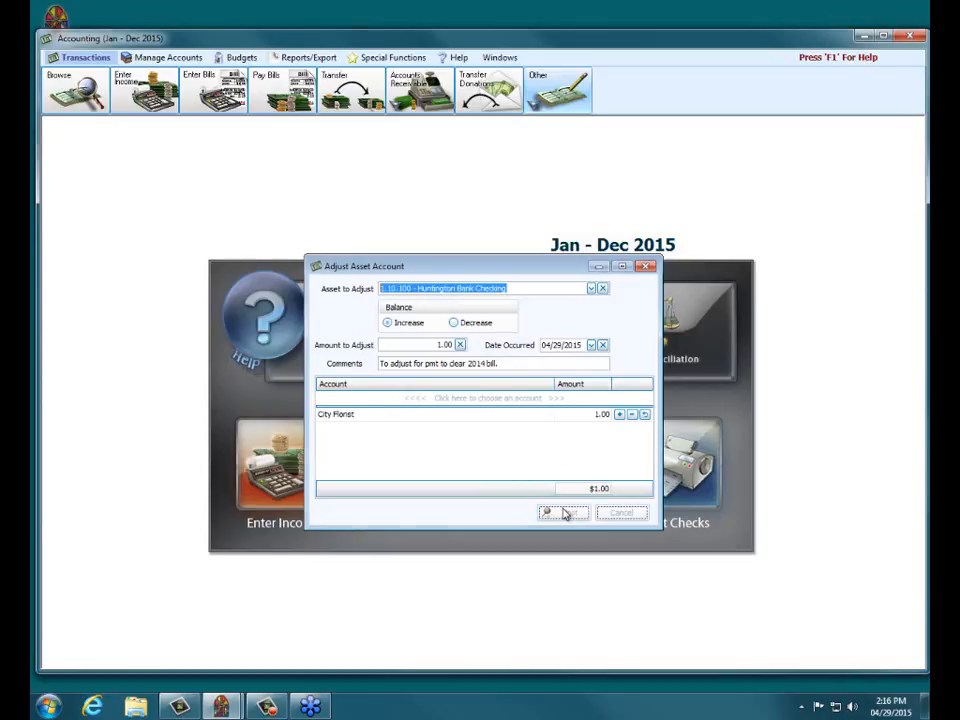
{"action": "left_click", "coordinate": [603, 388]}
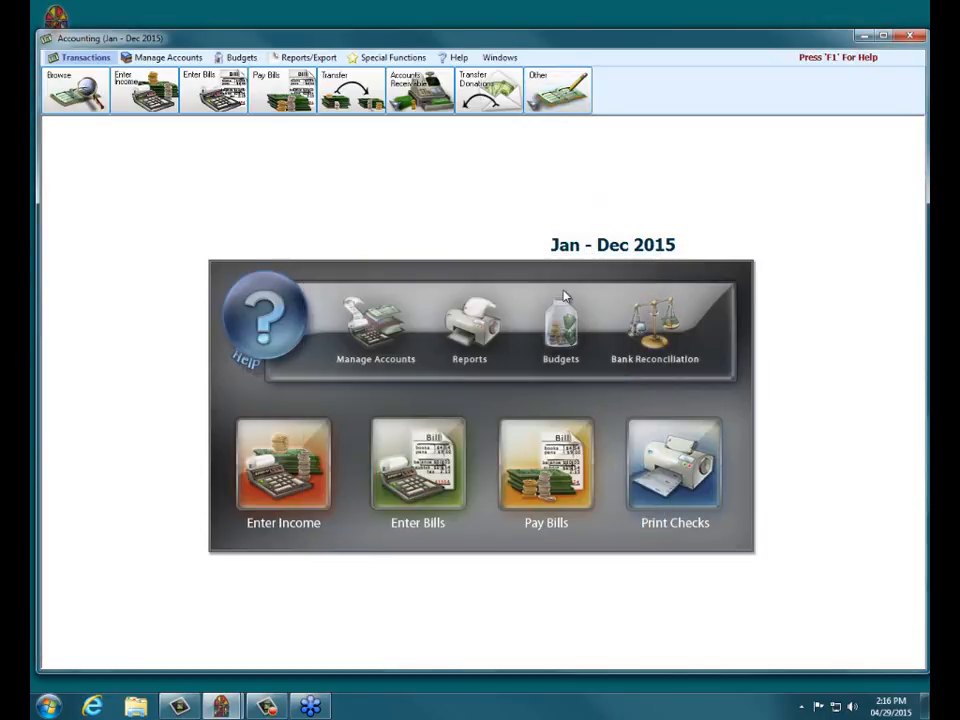
Step: Create another 1.00 increase adjustment for Huntington Bank Checking, pasting the copied comment about clearing the 2014 bill
{"action": "left_click", "coordinate": [555, 92]}
{"action": "left_click", "coordinate": [545, 138]}
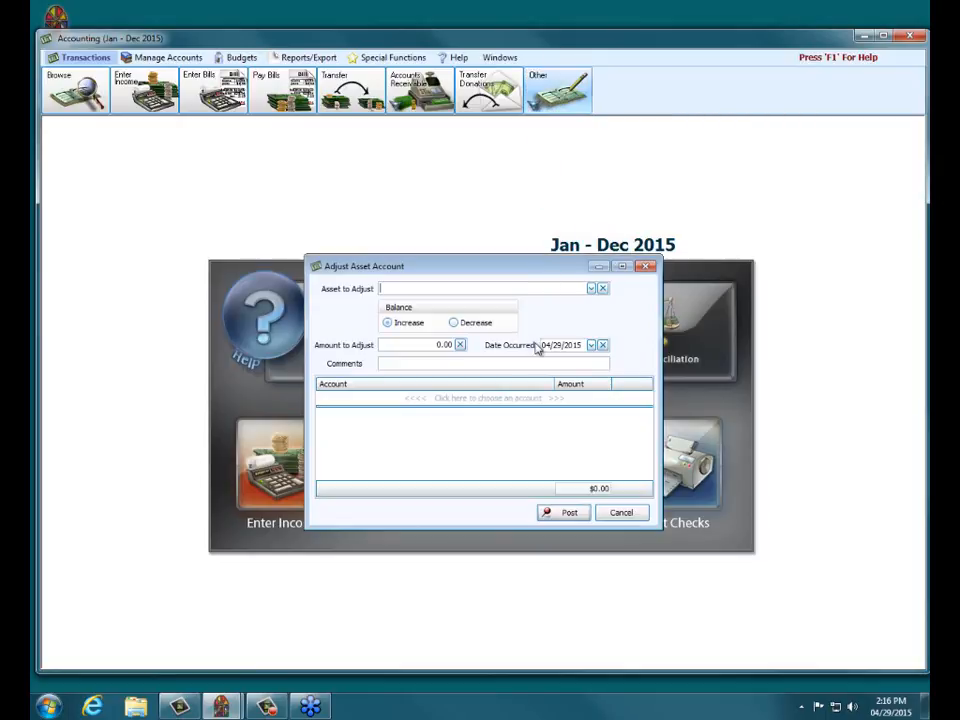
{"action": "left_click", "coordinate": [592, 289]}
{"action": "left_click", "coordinate": [548, 405]}
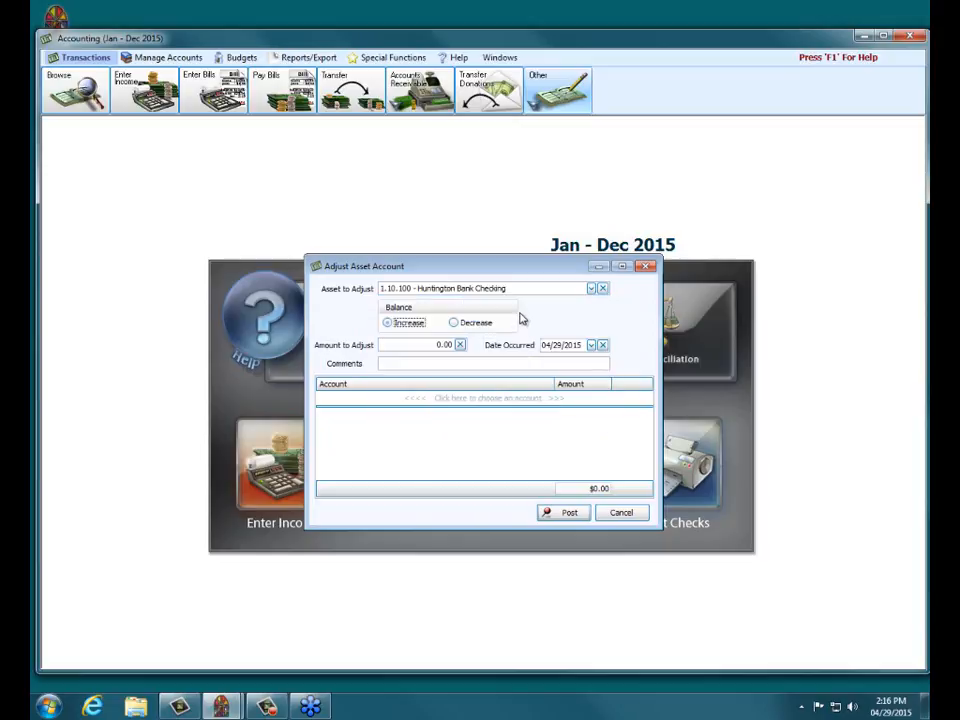
{"action": "left_click", "coordinate": [432, 324]}
{"action": "left_click", "coordinate": [431, 342]}
{"action": "type", "text": "1.00"}
{"action": "right_click", "coordinate": [428, 366]}
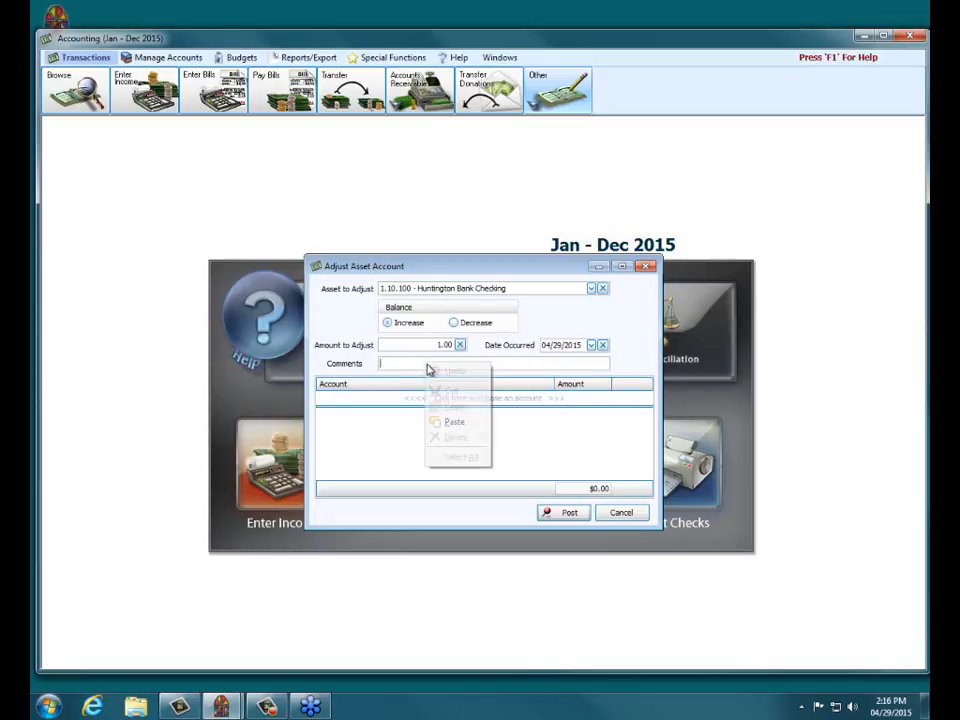
{"action": "left_click", "coordinate": [454, 421]}
Step: Allocate 1.00 of the adjustment to the Joe Blow's Snow Removal account and post it without printing
{"action": "left_click", "coordinate": [428, 399]}
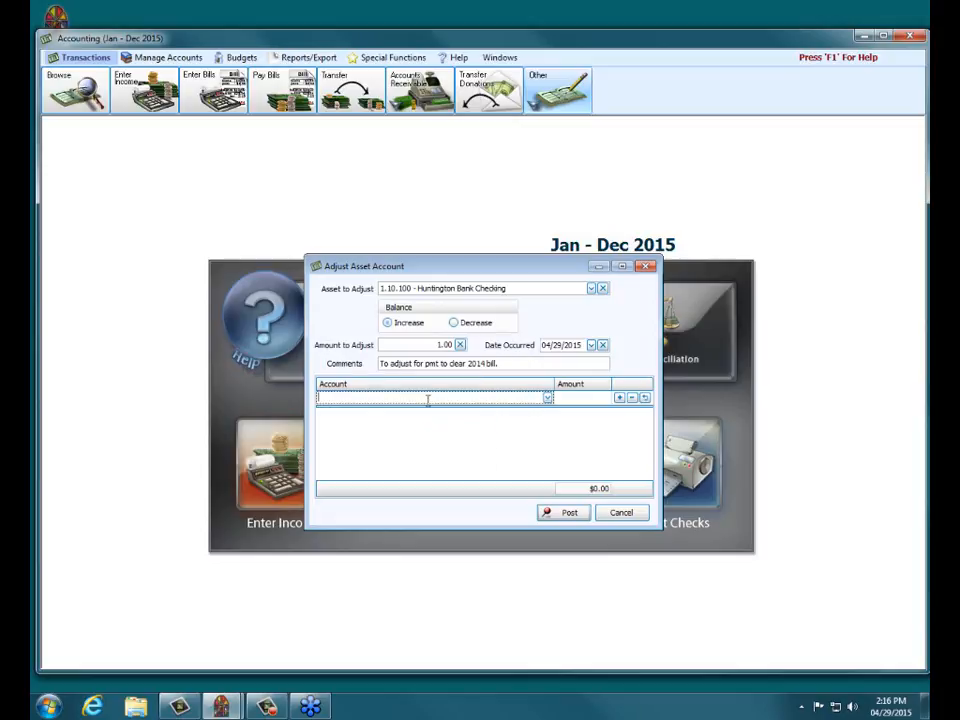
{"action": "type", "text": "Jo"}
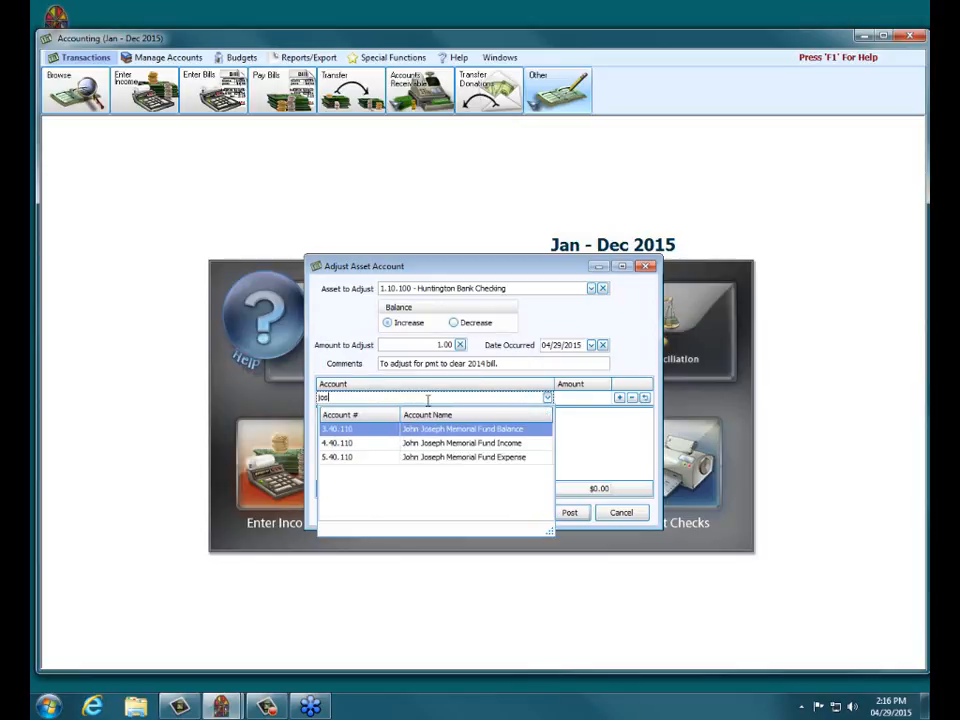
{"action": "type", "text": "ne"}
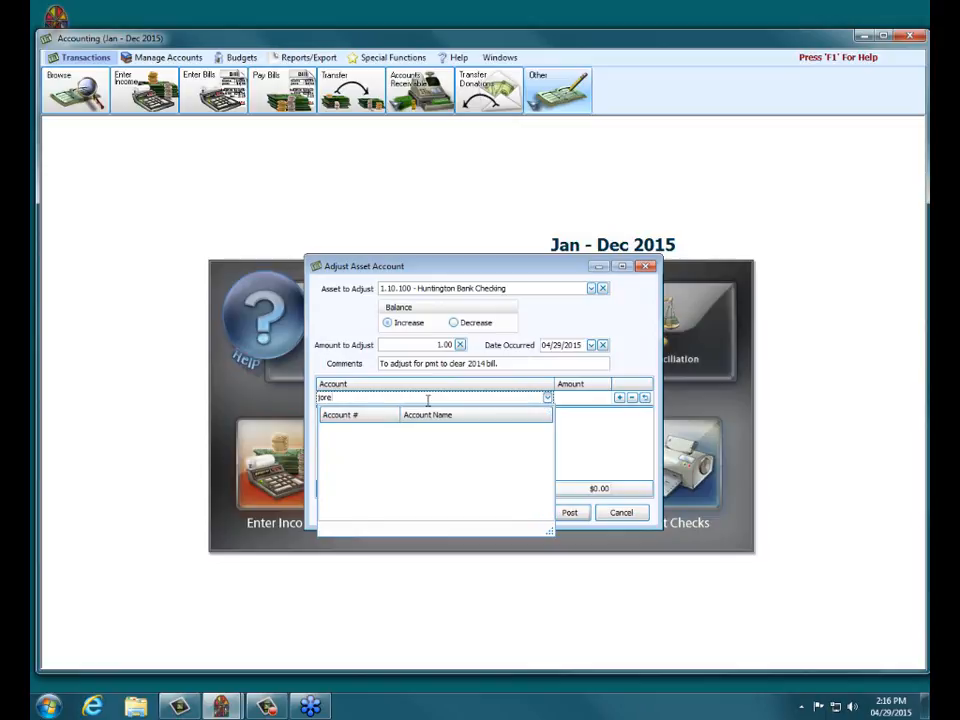
{"action": "type", "text": "s We"}
{"action": "key", "text": "BackSpace"}
{"action": "type", "text": "e"}
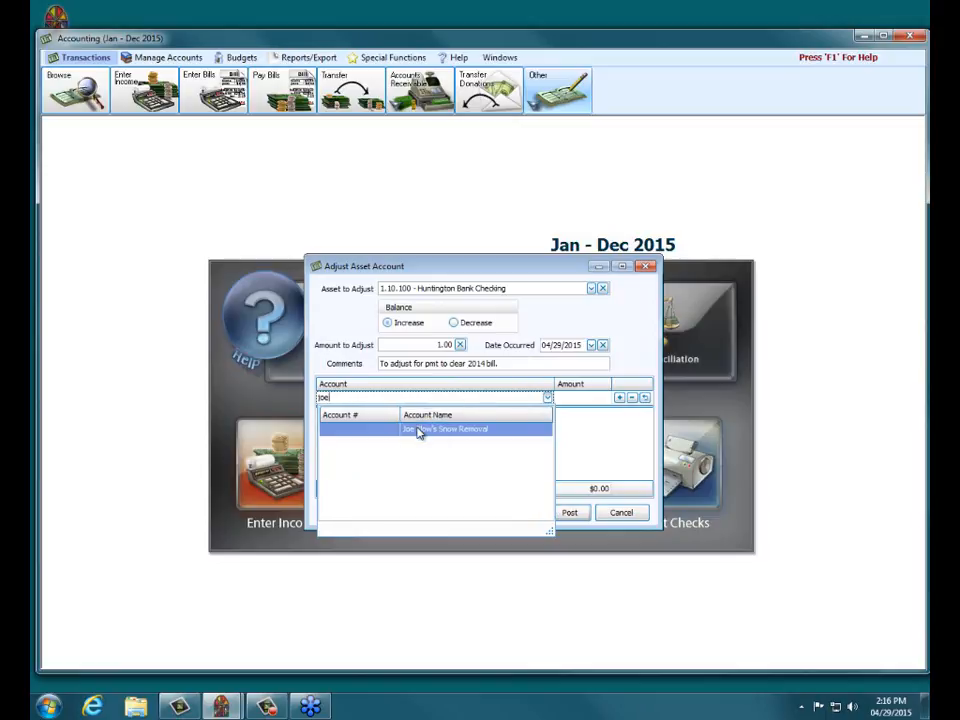
{"action": "key", "text": "Return"}
{"action": "left_click", "coordinate": [593, 397]}
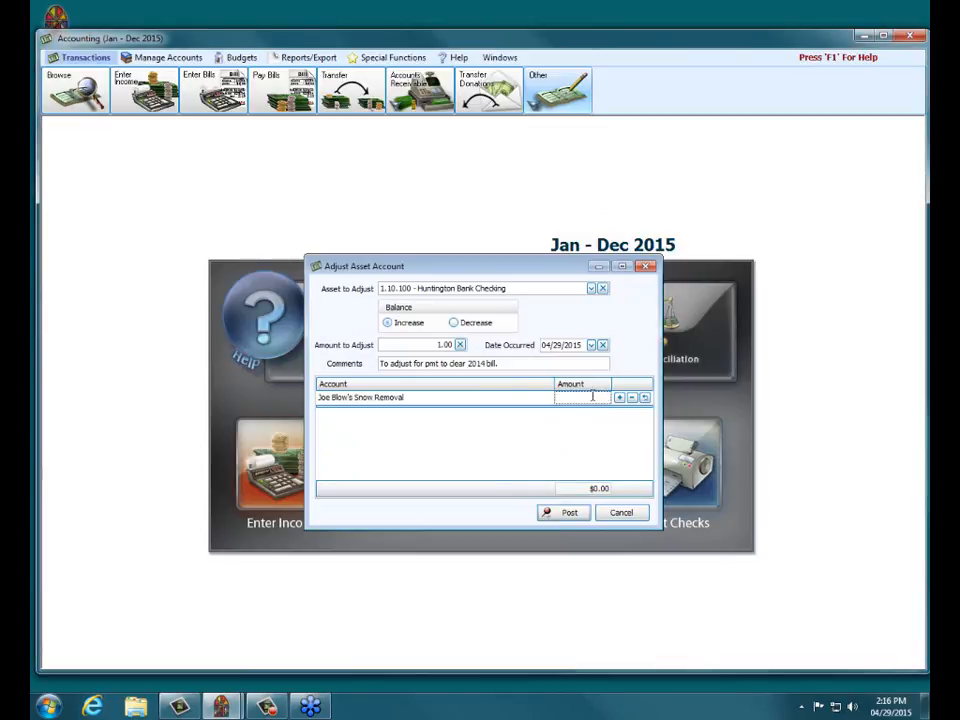
{"action": "left_click", "coordinate": [567, 513]}
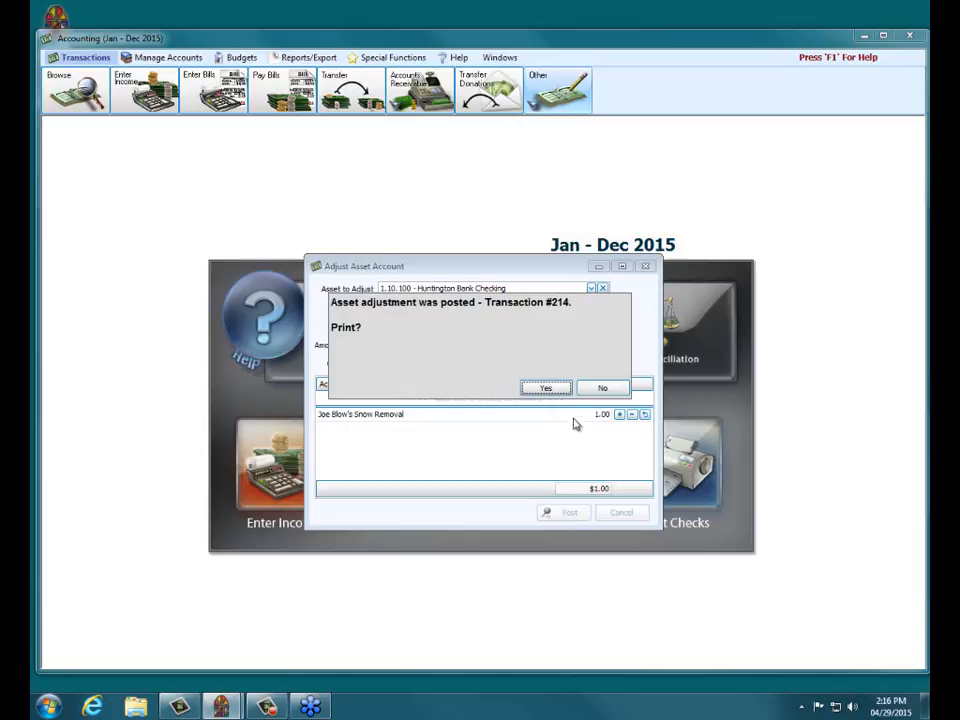
{"action": "left_click", "coordinate": [598, 388]}
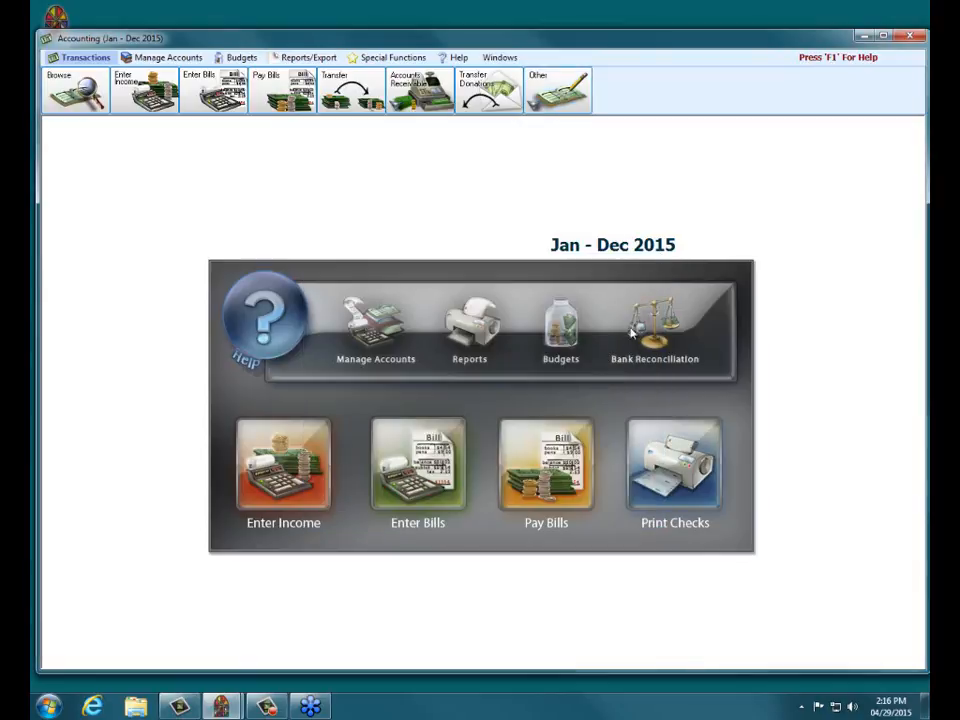
Step: Look up City Florist in the chart of accounts and check its monthly balances
{"action": "left_click", "coordinate": [380, 330]}
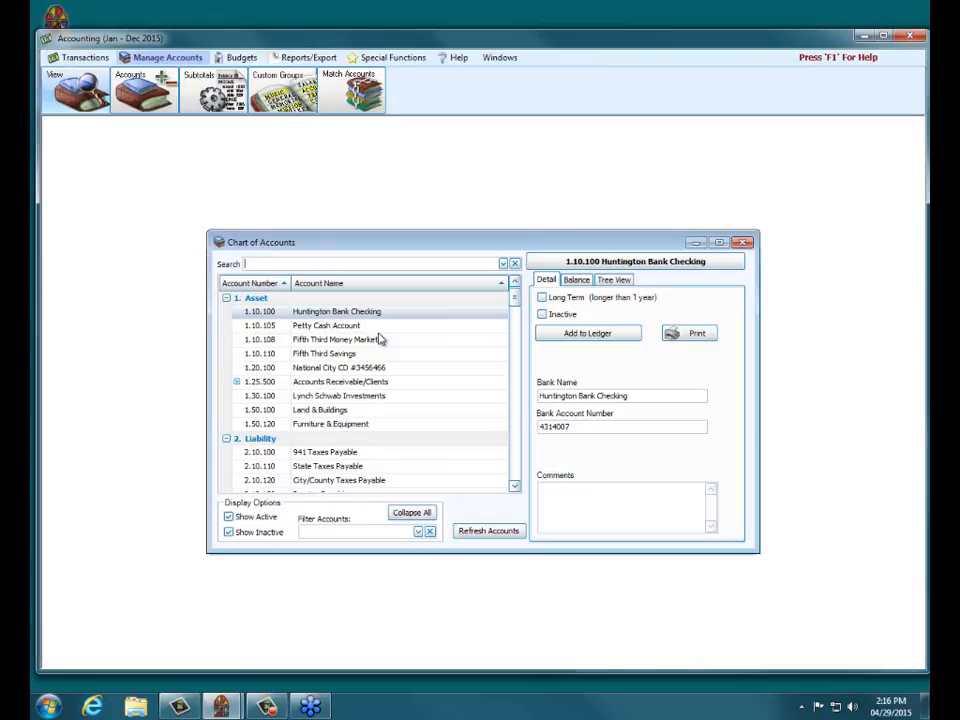
{"action": "left_click", "coordinate": [356, 262]}
{"action": "type", "text": "city"}
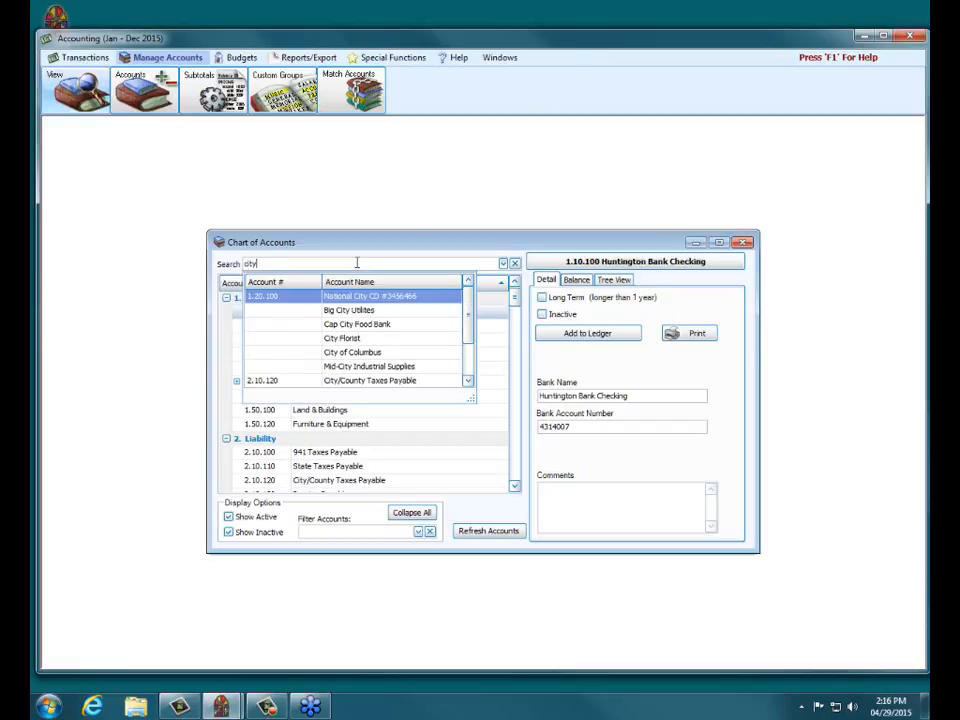
{"action": "left_click", "coordinate": [336, 338]}
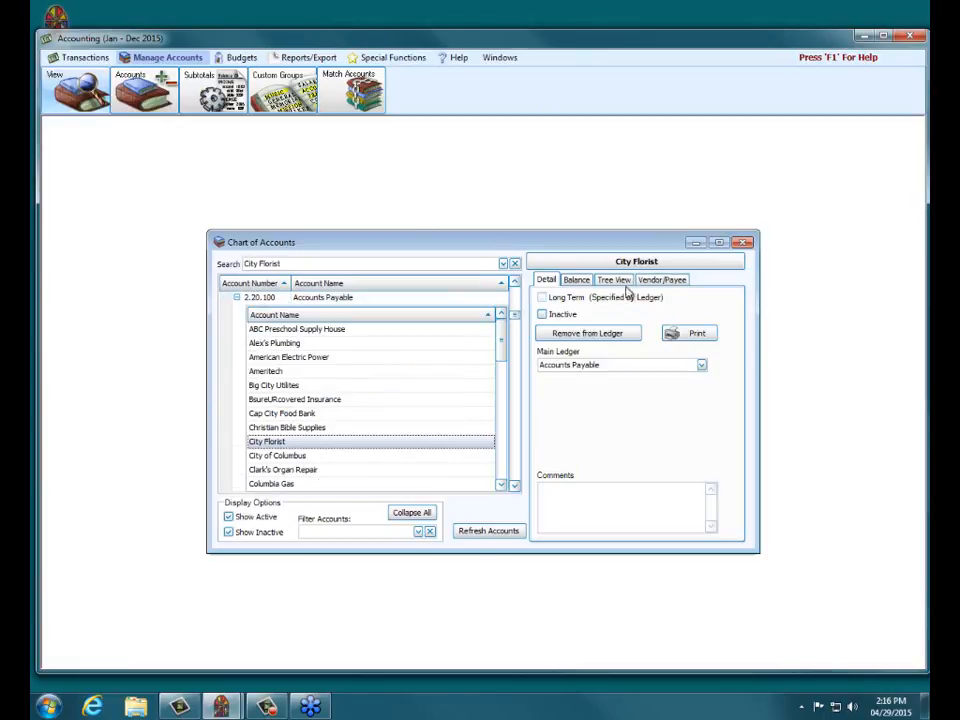
{"action": "left_click", "coordinate": [576, 280]}
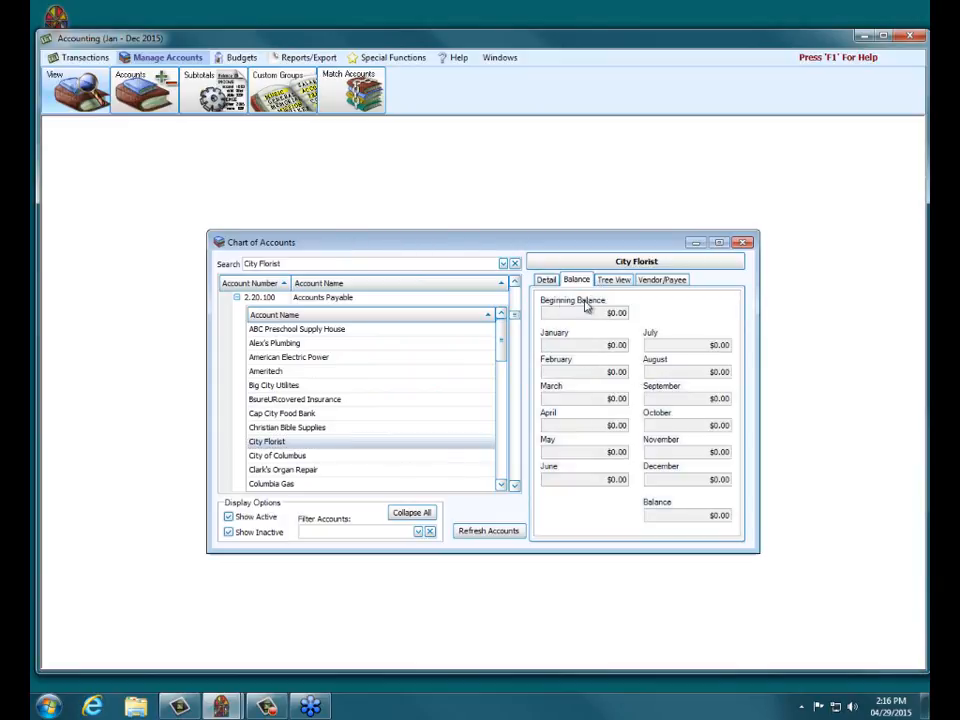
Step: Look up the balances of Joe Blow's Snow Removal and close the chart of accounts
{"action": "left_click", "coordinate": [515, 263]}
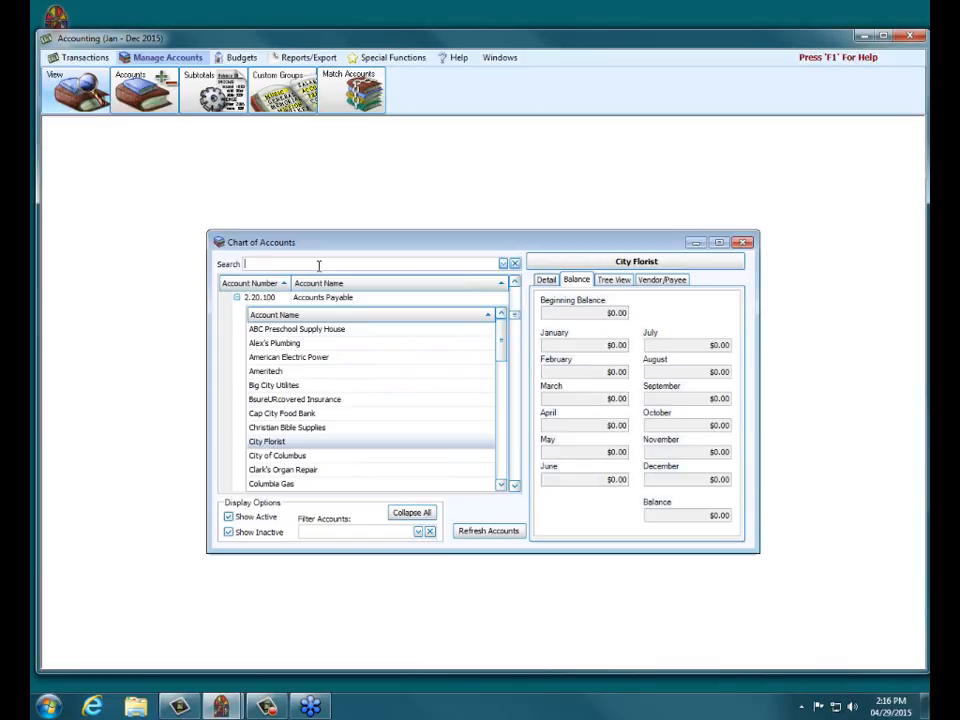
{"action": "left_click", "coordinate": [269, 264]}
{"action": "type", "text": "joe"}
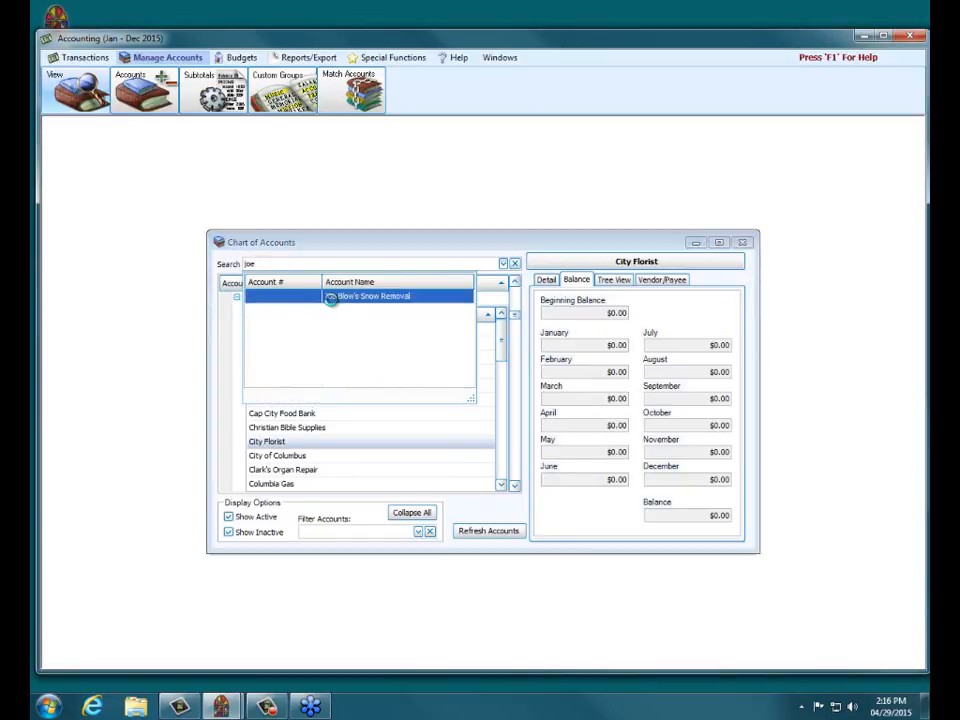
{"action": "left_click", "coordinate": [330, 297]}
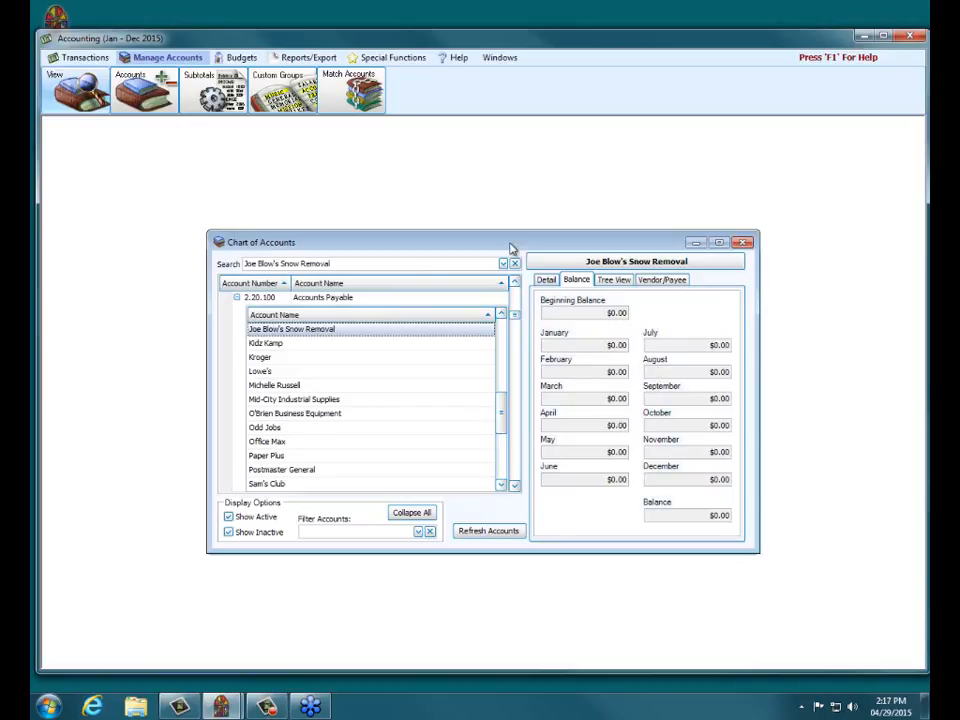
{"action": "left_click", "coordinate": [743, 242]}
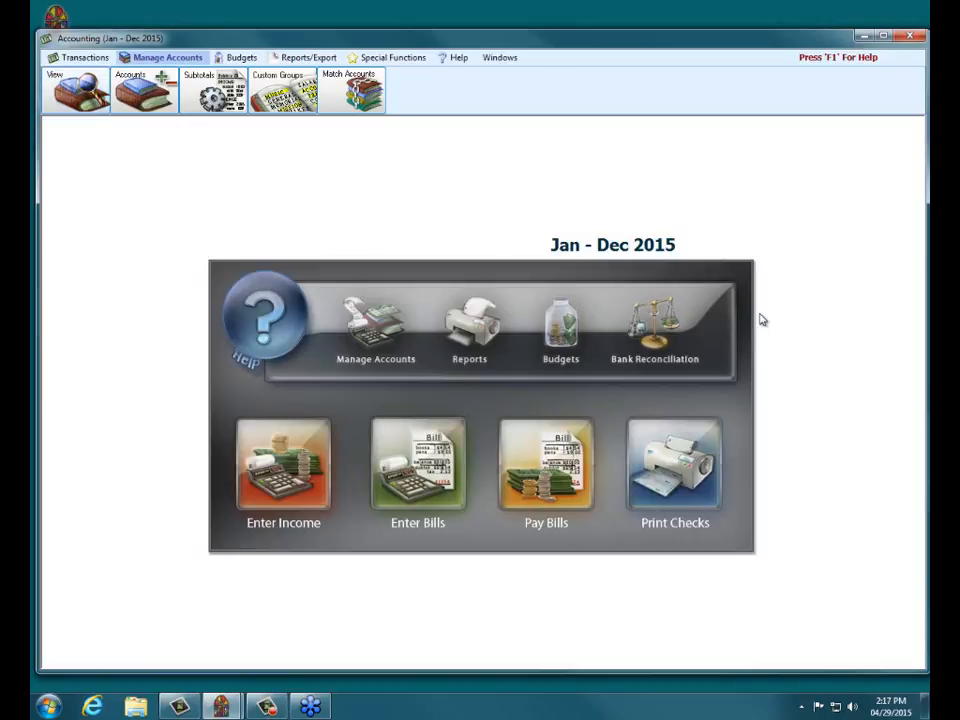
Step: View the Bank Reconciliation account selection and close it without choosing an asset account
{"action": "left_click", "coordinate": [652, 338]}
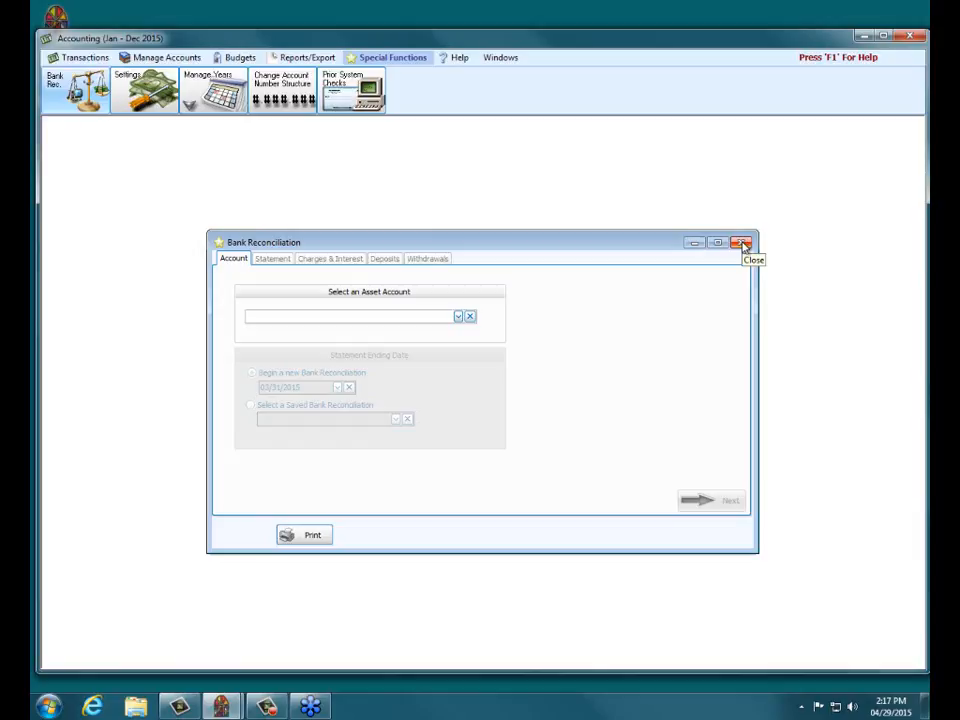
{"action": "left_click", "coordinate": [742, 243]}
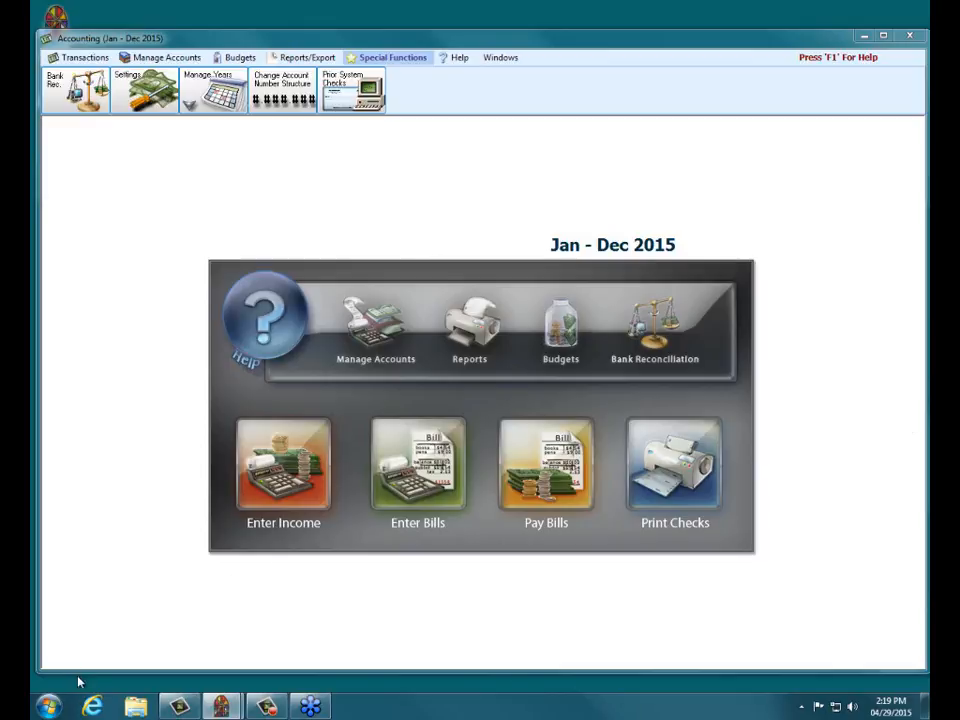
Step: Switch to Internet Explorer and view the support links under Using Church Windows on the churchwindows.com page
{"action": "left_click", "coordinate": [97, 707]}
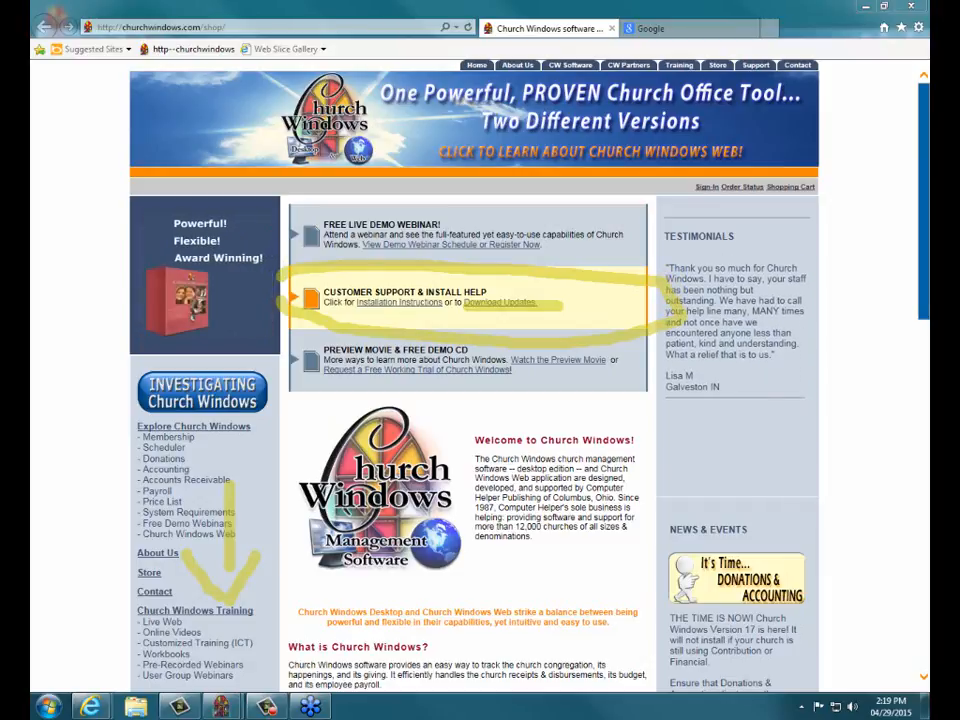
{"action": "left_click_drag", "start_coordinate": [921, 193], "coordinate": [925, 254]}
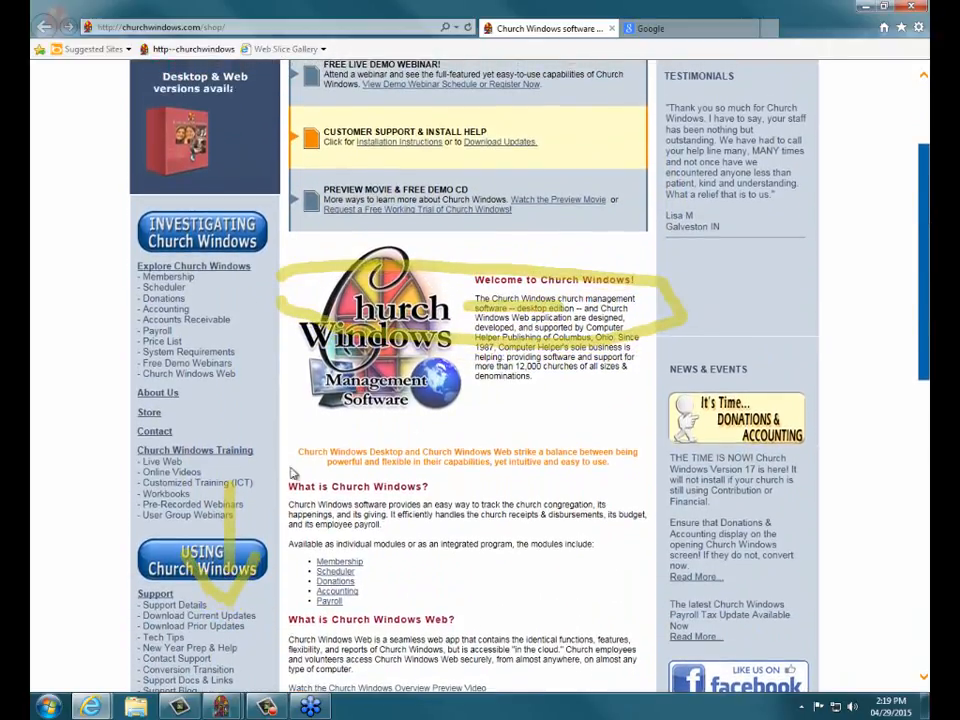